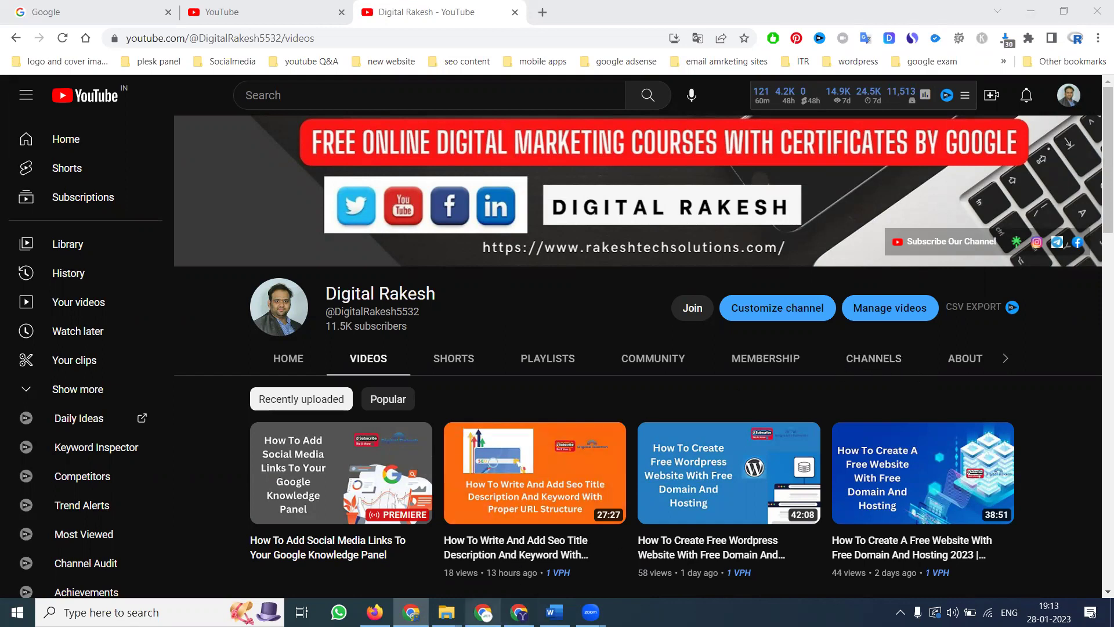
Step: Switch from YouTube to the Chrome window showing the Ashoka Computer Solutions homepage
{"action": "mouse_move", "coordinate": [482, 612]}
{"action": "left_click", "coordinate": [483, 546]}
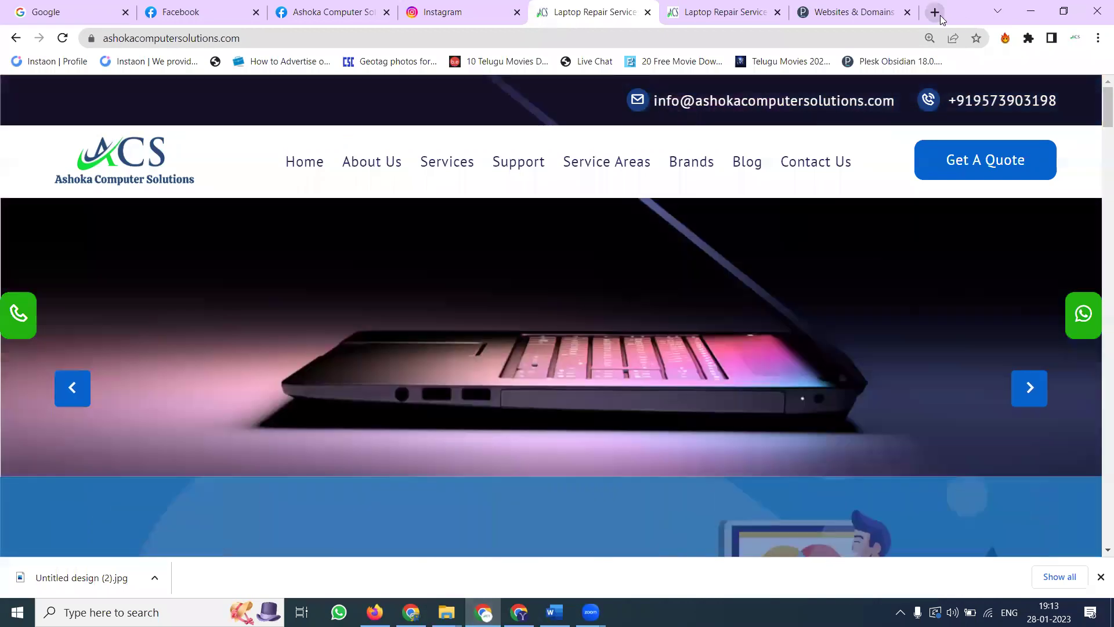
Step: Search Google for 'search consple' in a new tab and open the Google Search Console Tools result
{"action": "left_click", "coordinate": [936, 13]}
{"action": "type", "text": "s"}
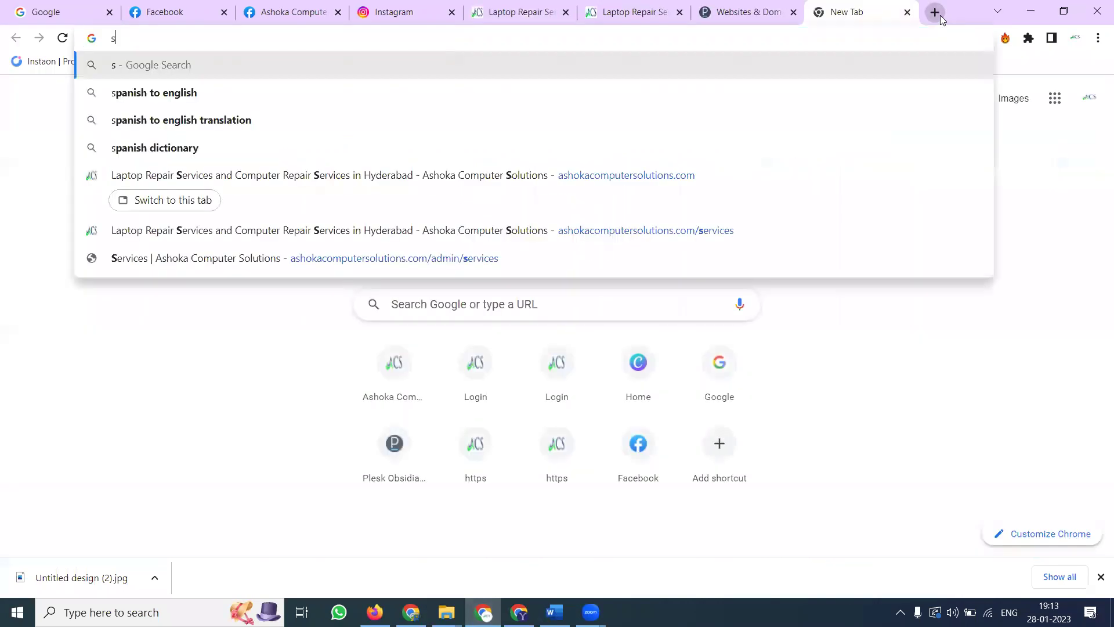
{"action": "type", "text": "earch consple"}
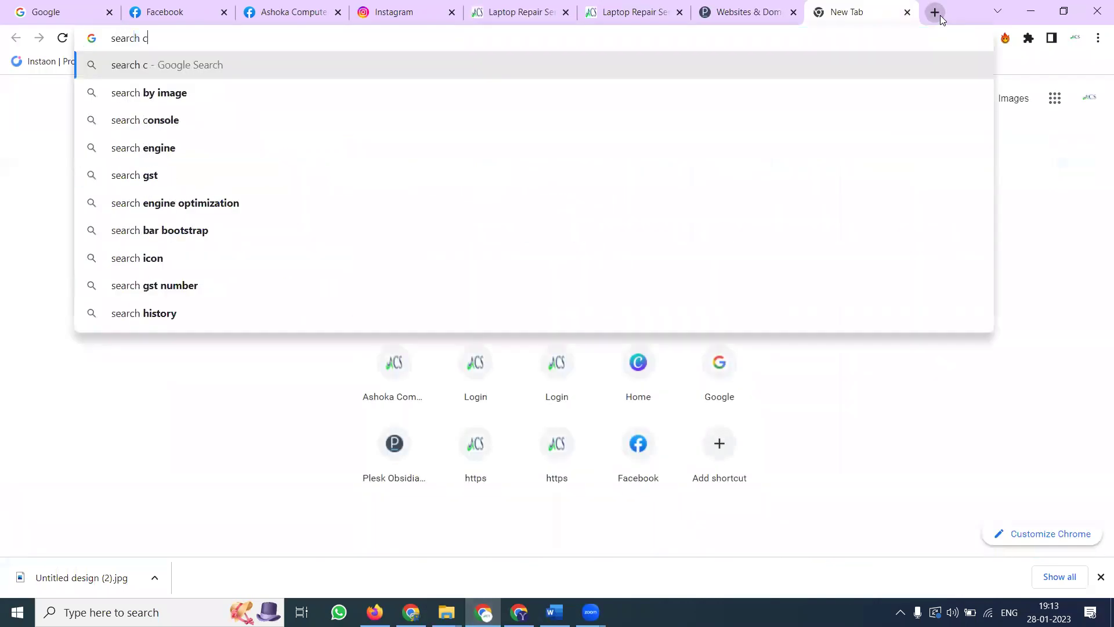
{"action": "key", "text": "Return"}
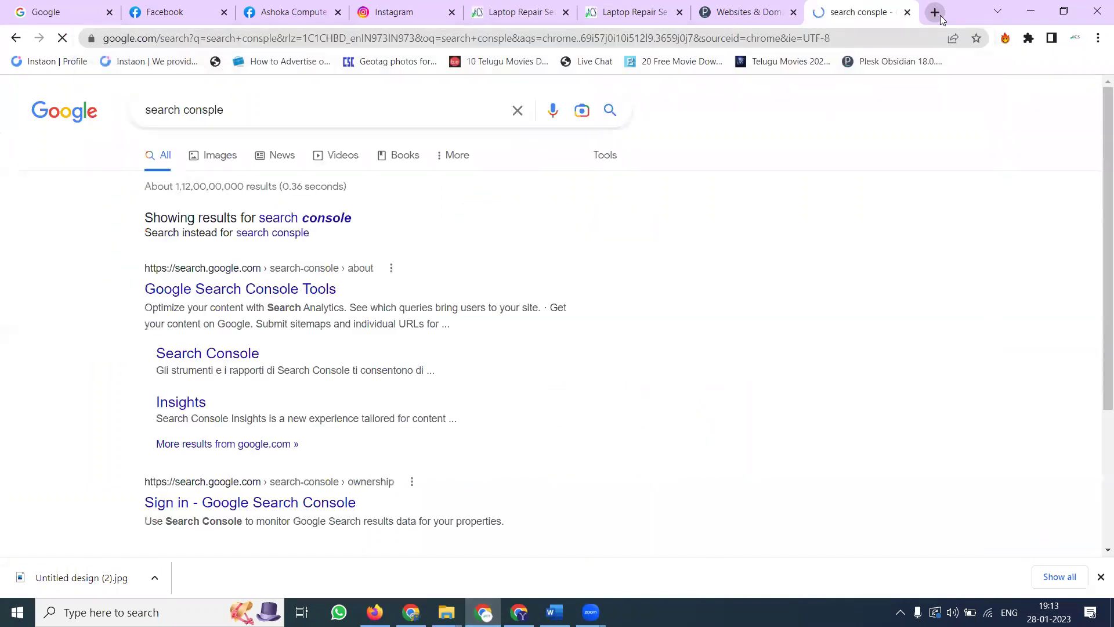
{"action": "left_click", "coordinate": [256, 286]}
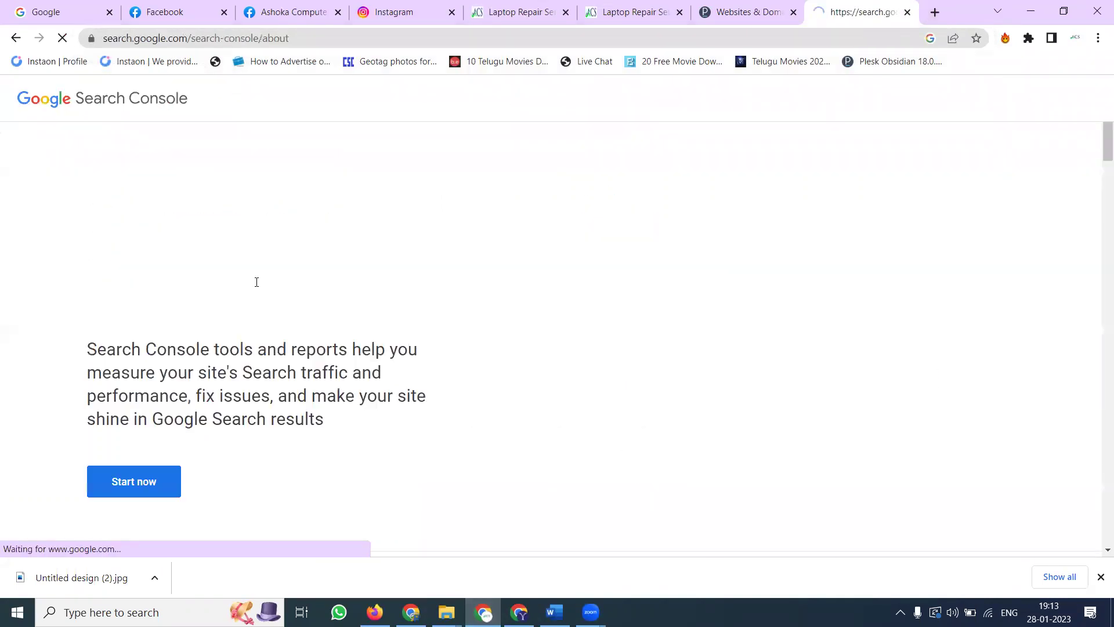
{"action": "left_click", "coordinate": [134, 482]}
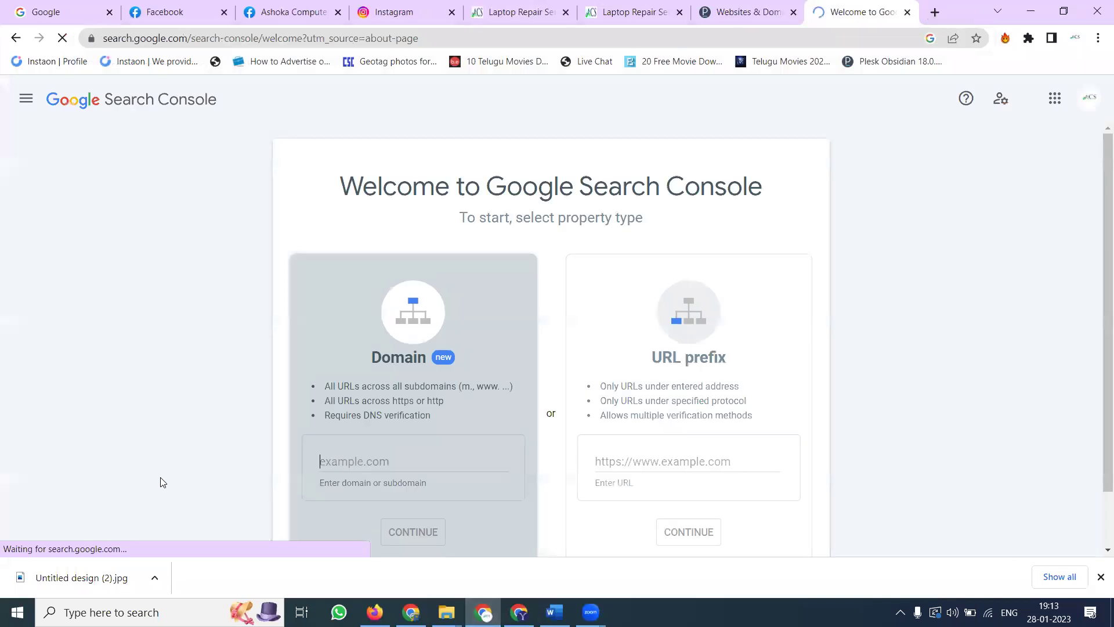
{"action": "left_click", "coordinate": [26, 99]}
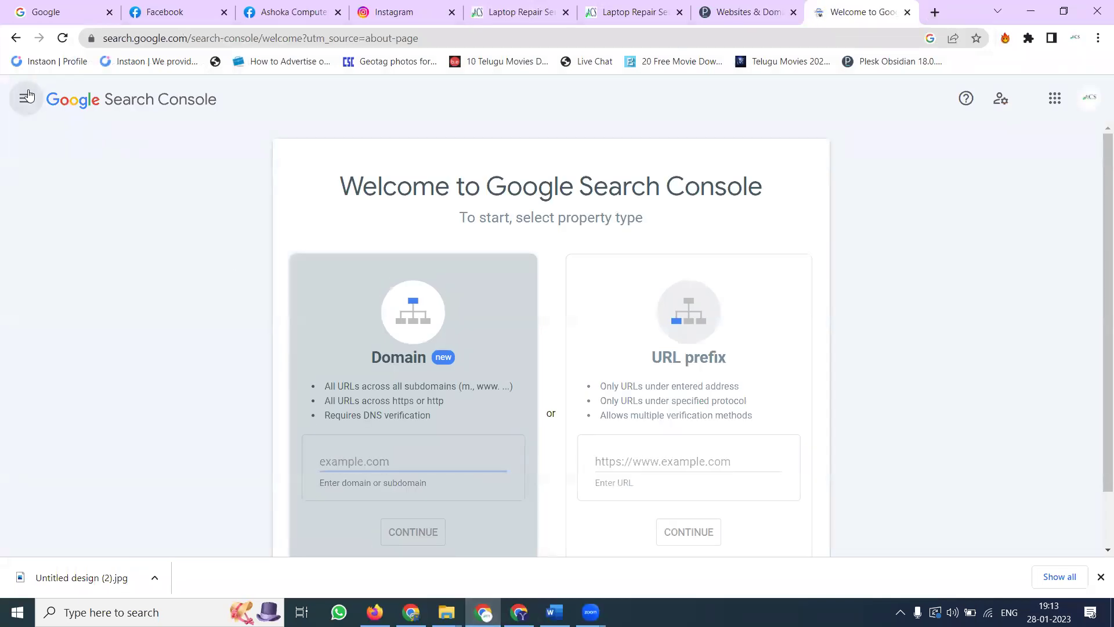
{"action": "left_click", "coordinate": [111, 149]}
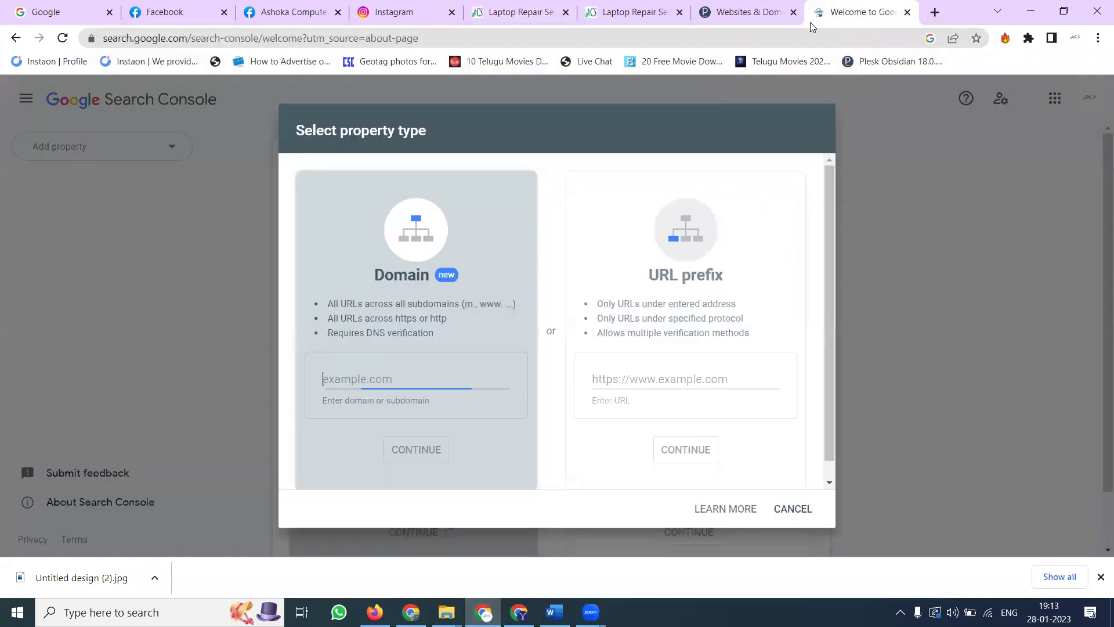
{"action": "left_click", "coordinate": [652, 377]}
{"action": "key", "text": "ctrl+v"}
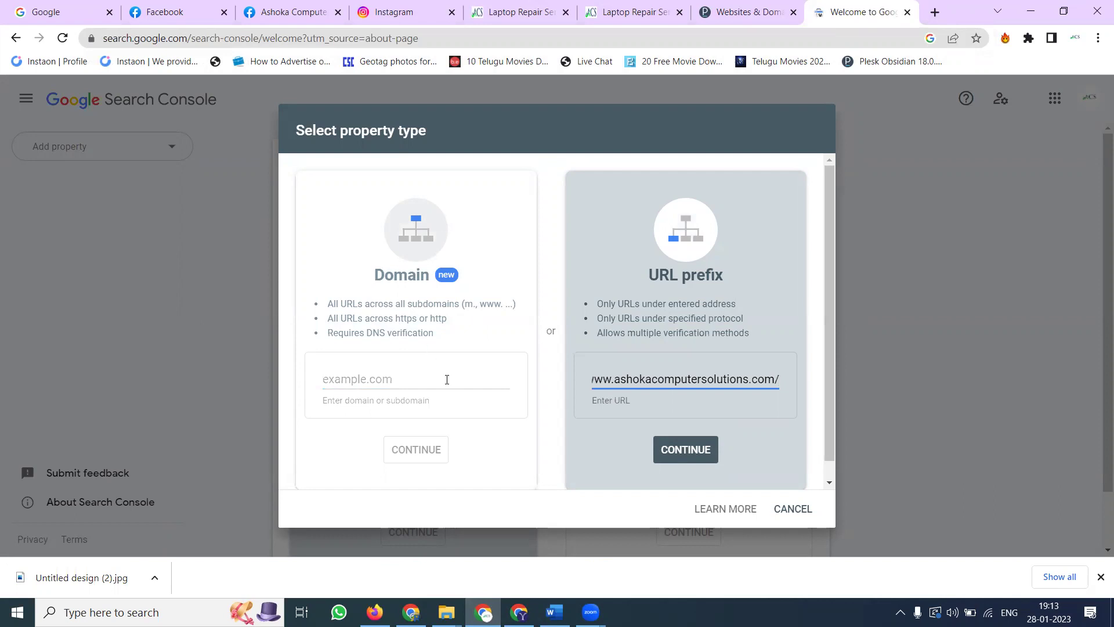
{"action": "left_click", "coordinate": [687, 451]}
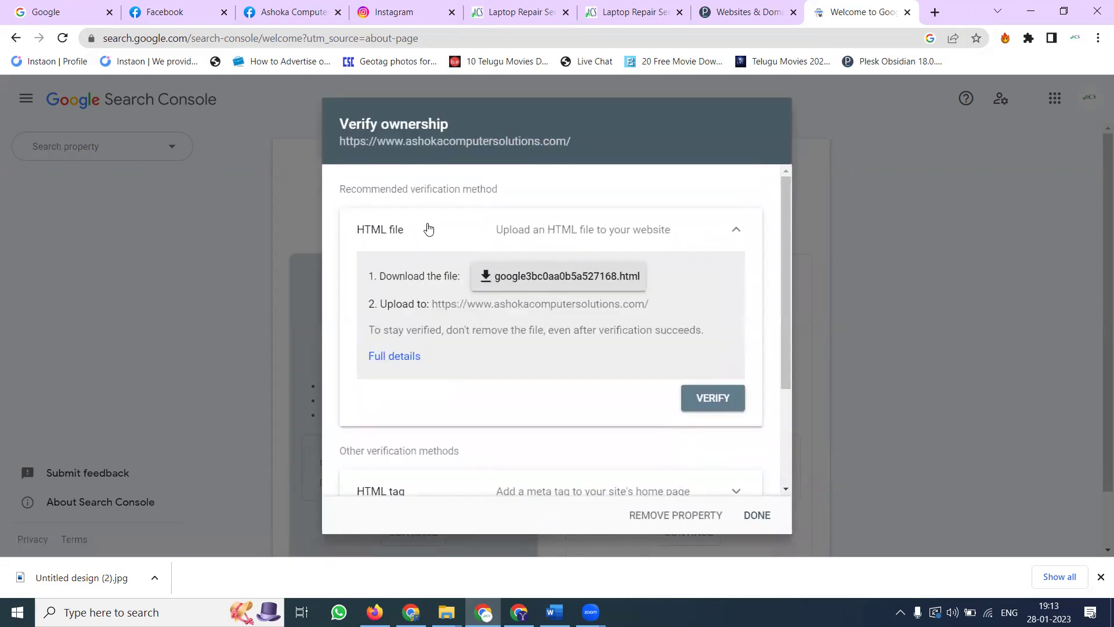
Step: Download the google3bc0aa0b5a527168.html verification file, then go to the Plesk Websites & Domains tab
{"action": "scroll", "coordinate": [429, 230], "scroll_direction": "down", "scroll_amount": 3}
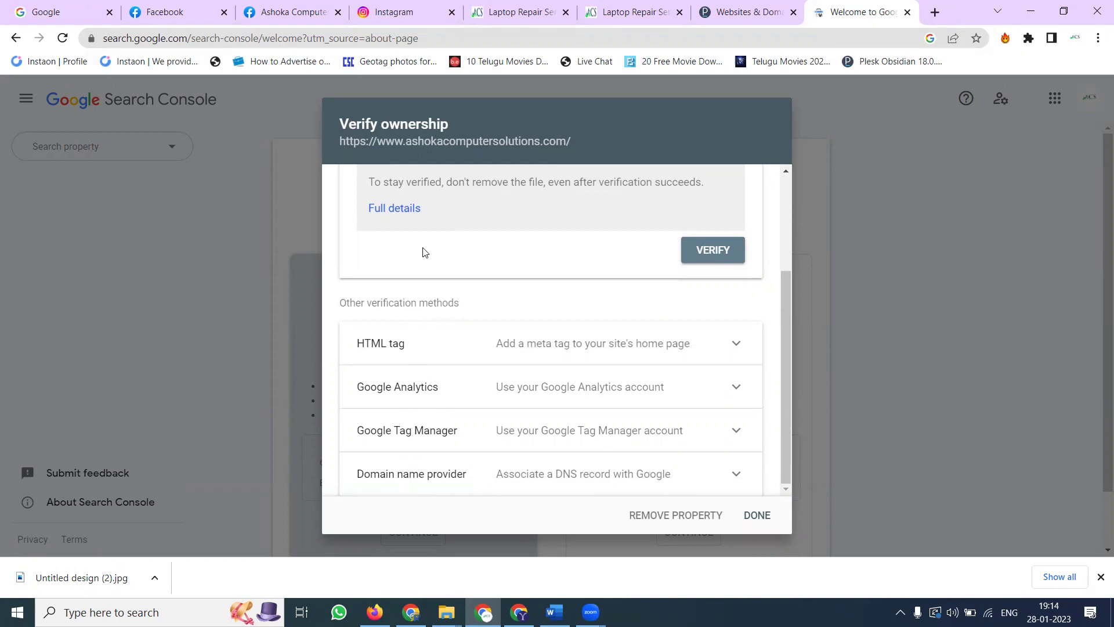
{"action": "scroll", "coordinate": [435, 252], "scroll_direction": "up", "scroll_amount": 3}
{"action": "left_click", "coordinate": [495, 275]}
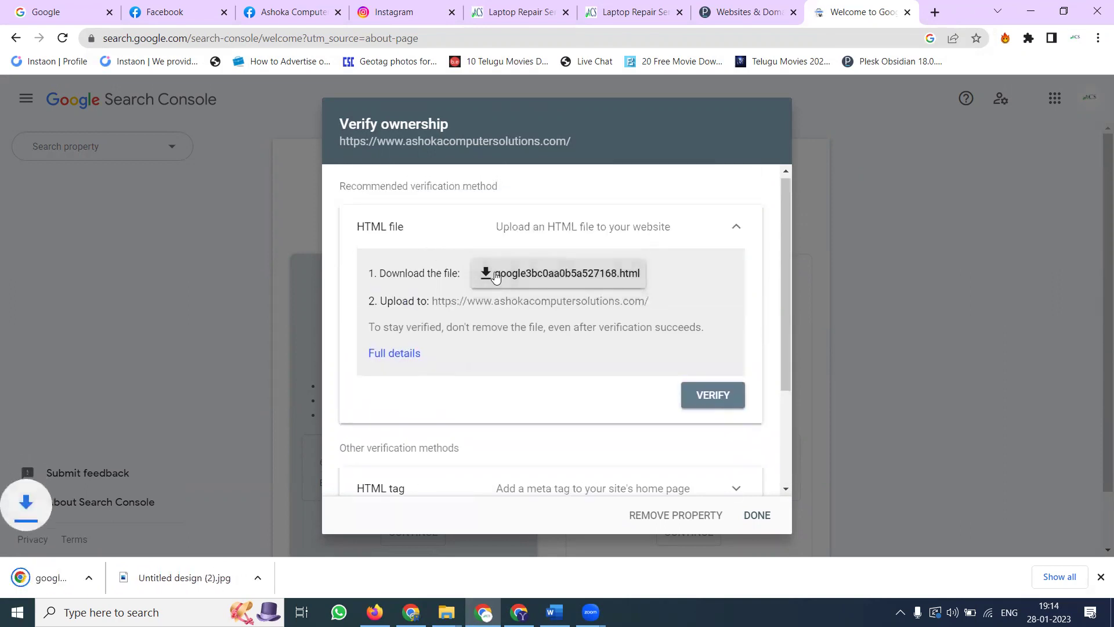
{"action": "left_click", "coordinate": [707, 19]}
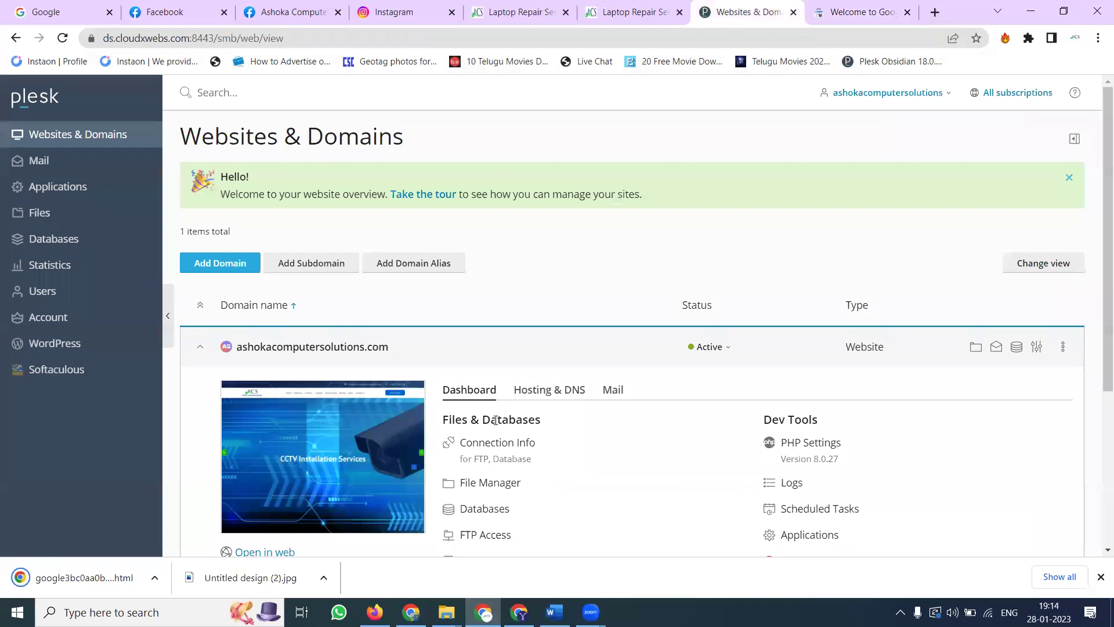
Step: Upload google3bc0aa0b5a527168.html from Downloads into httpdocs using Plesk File Manager's Upload File
{"action": "left_click", "coordinate": [486, 487]}
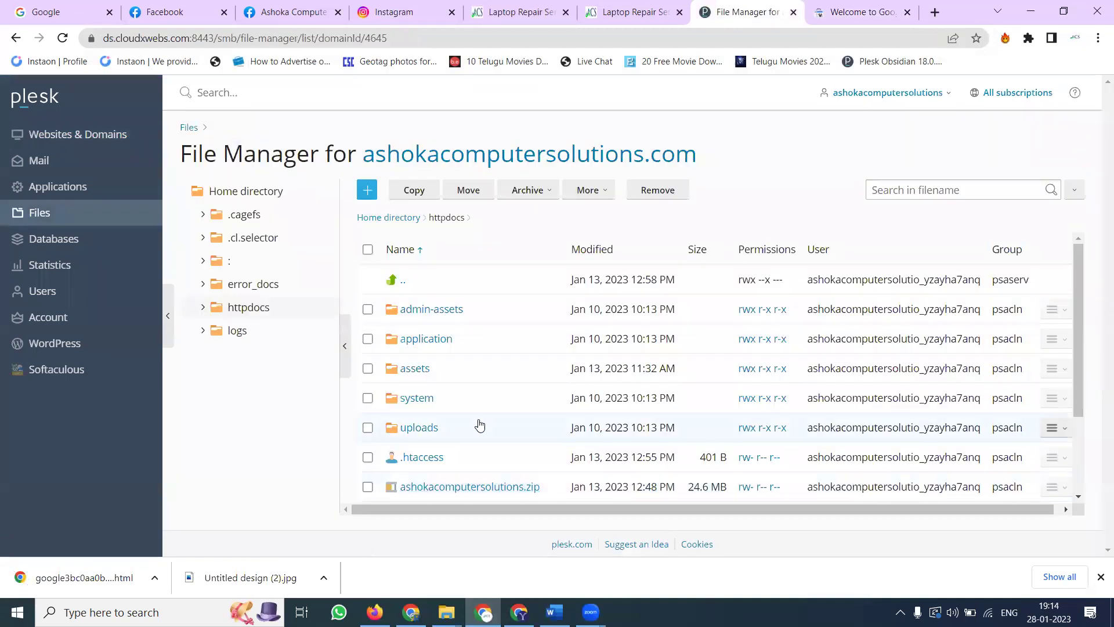
{"action": "left_click", "coordinate": [366, 195]}
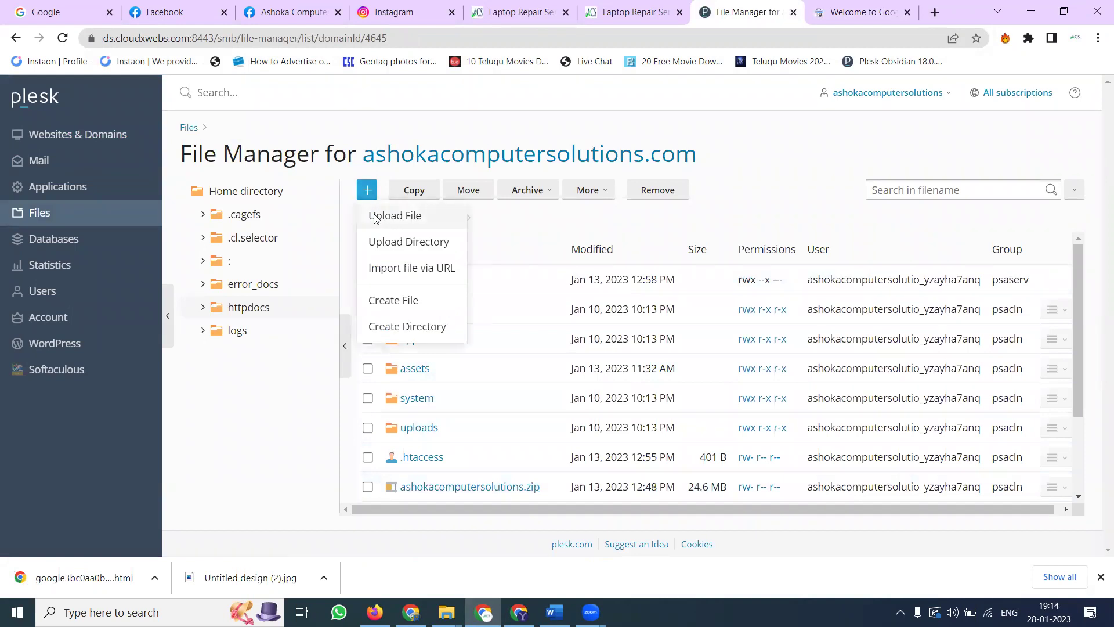
{"action": "left_click", "coordinate": [374, 216]}
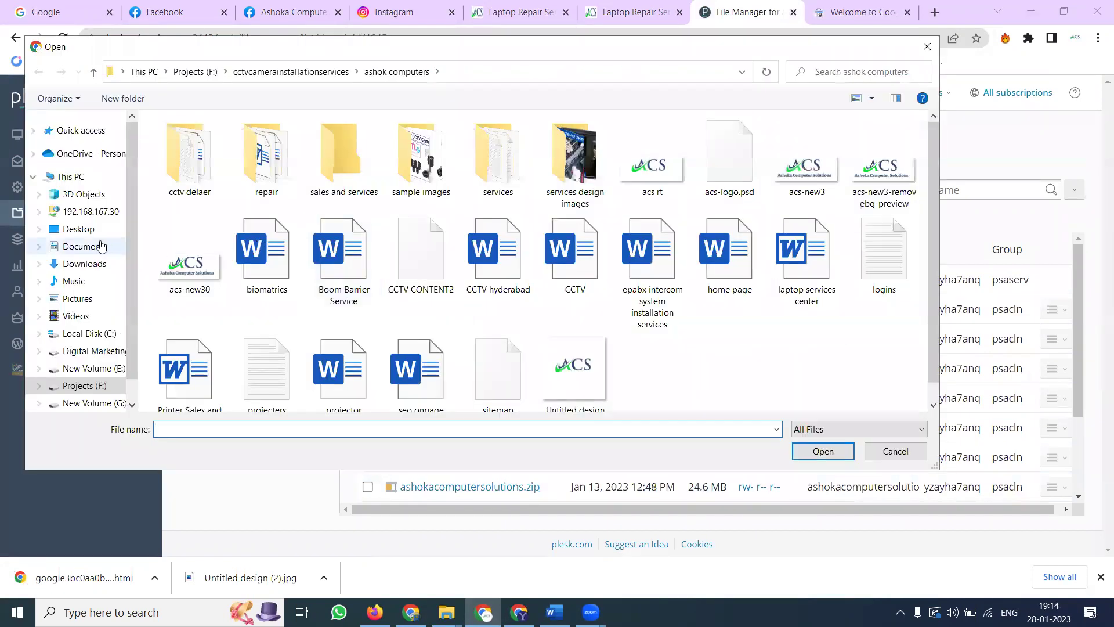
{"action": "left_click", "coordinate": [77, 262]}
{"action": "scroll", "coordinate": [270, 295], "scroll_direction": "down", "scroll_amount": 10}
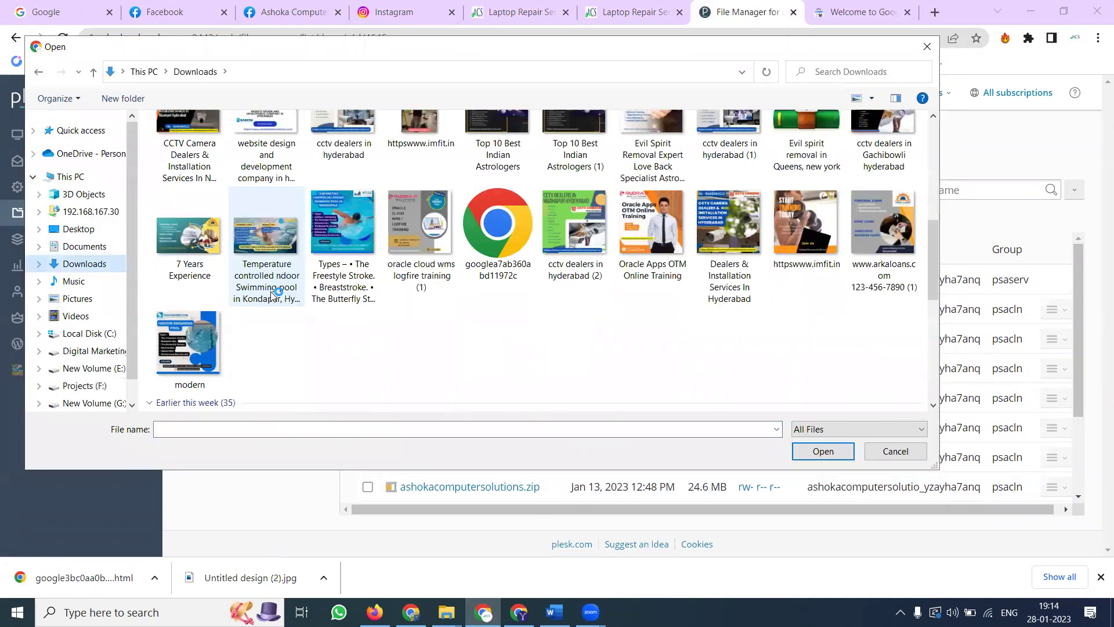
{"action": "double_click", "coordinate": [497, 358]}
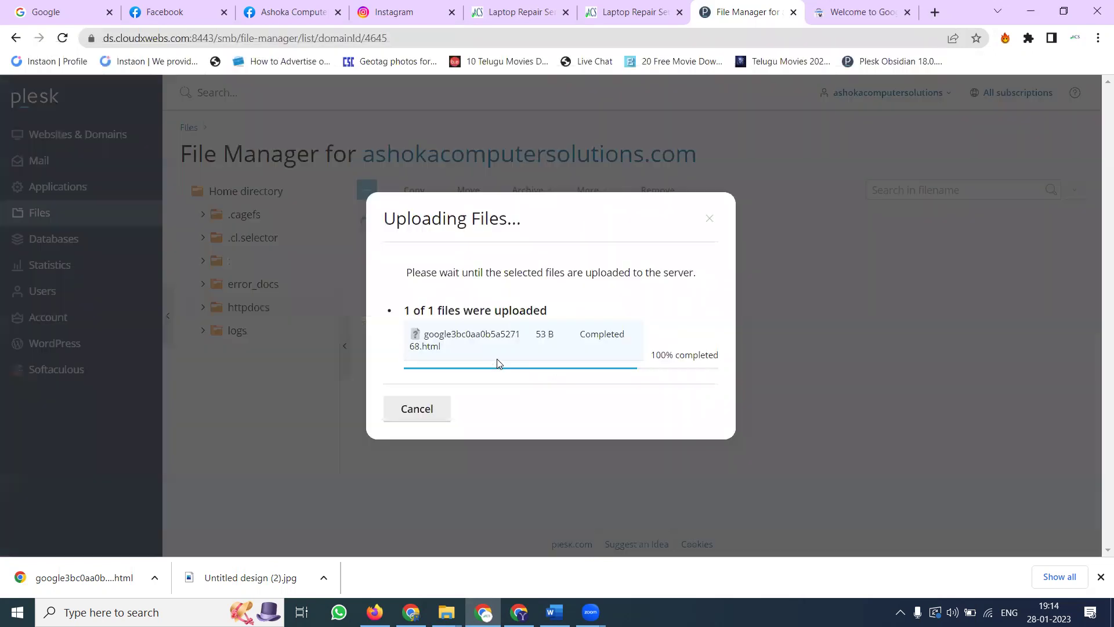
Step: Verify ownership with the HTML file in Search Console and go to the property's Overview
{"action": "left_click", "coordinate": [881, 7]}
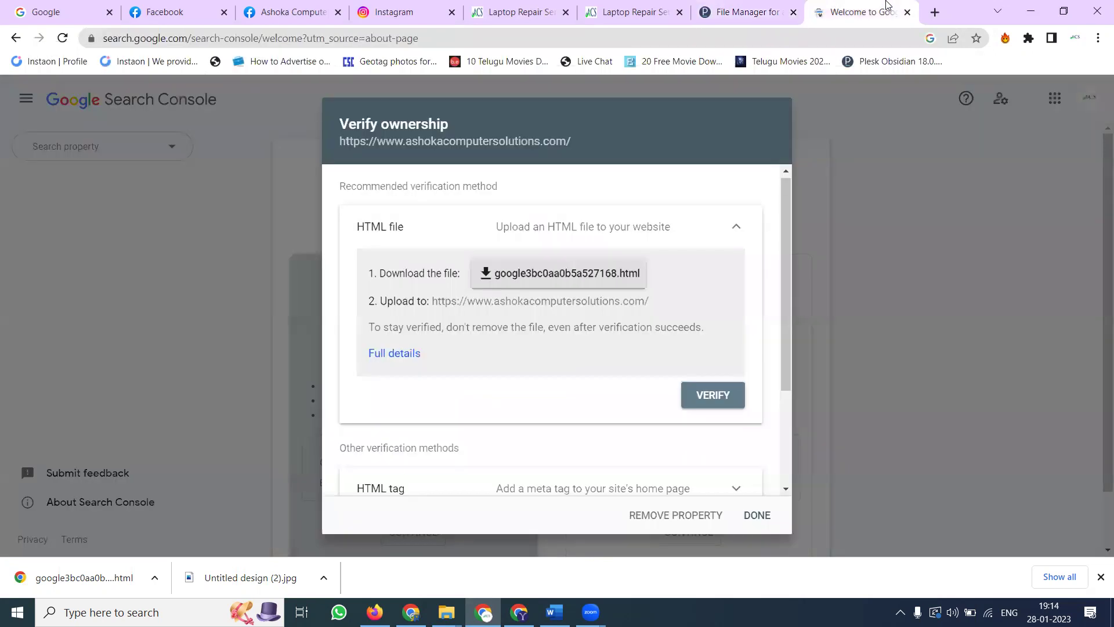
{"action": "left_click", "coordinate": [714, 397]}
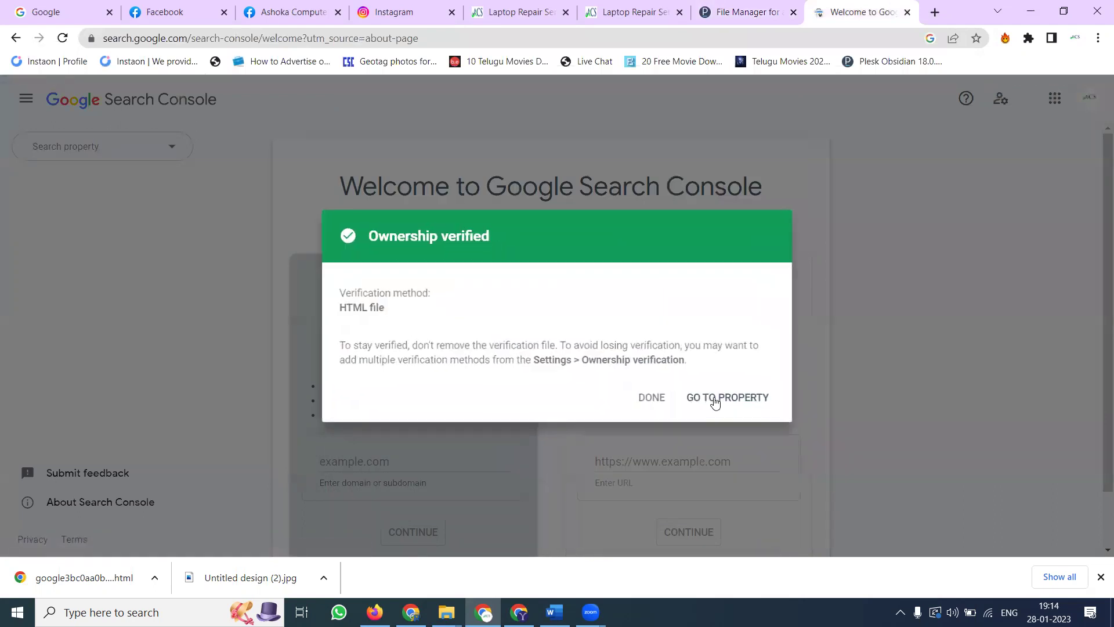
{"action": "left_click", "coordinate": [715, 400]}
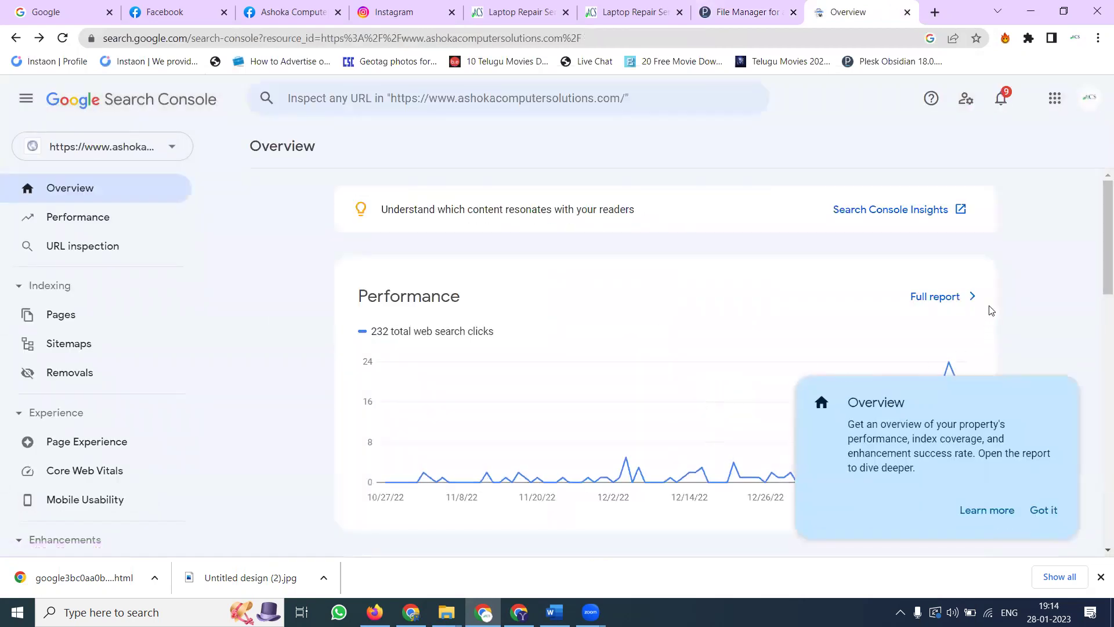
Step: Dismiss the Overview tip and submit 'sitemap.xml' on the Sitemaps page
{"action": "left_click", "coordinate": [1044, 510]}
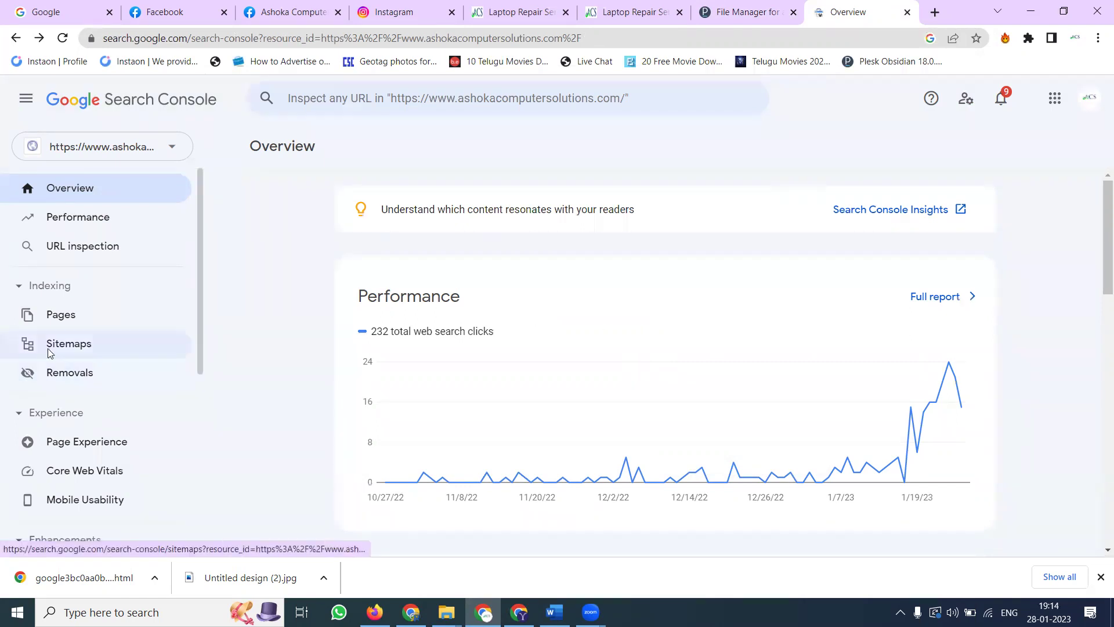
{"action": "left_click", "coordinate": [73, 345]}
{"action": "left_click", "coordinate": [604, 249]}
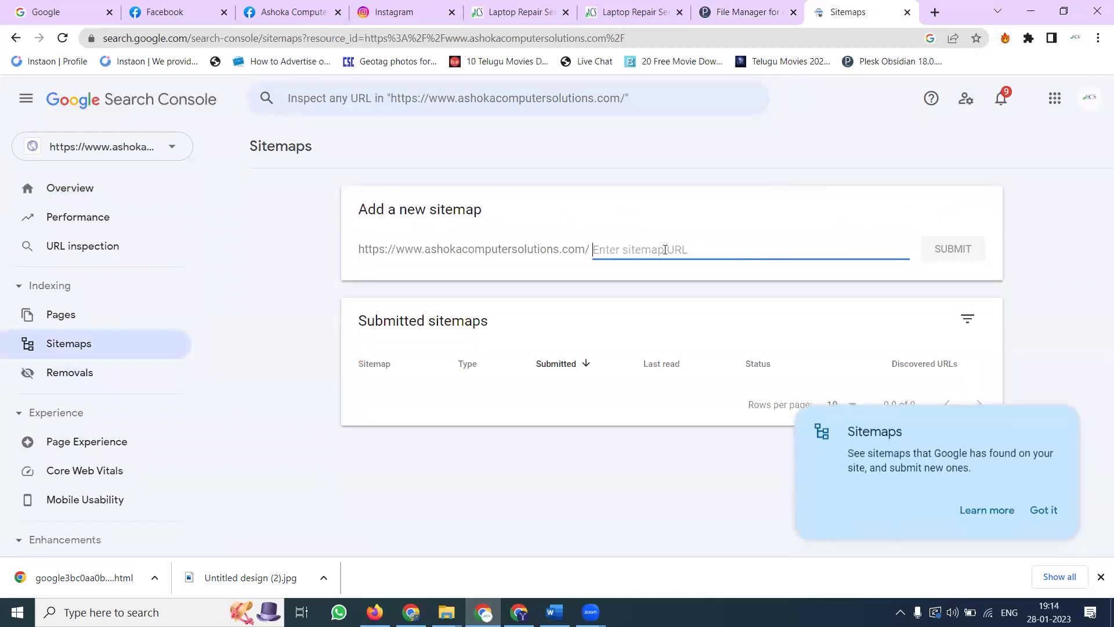
{"action": "type", "text": "sitemap"}
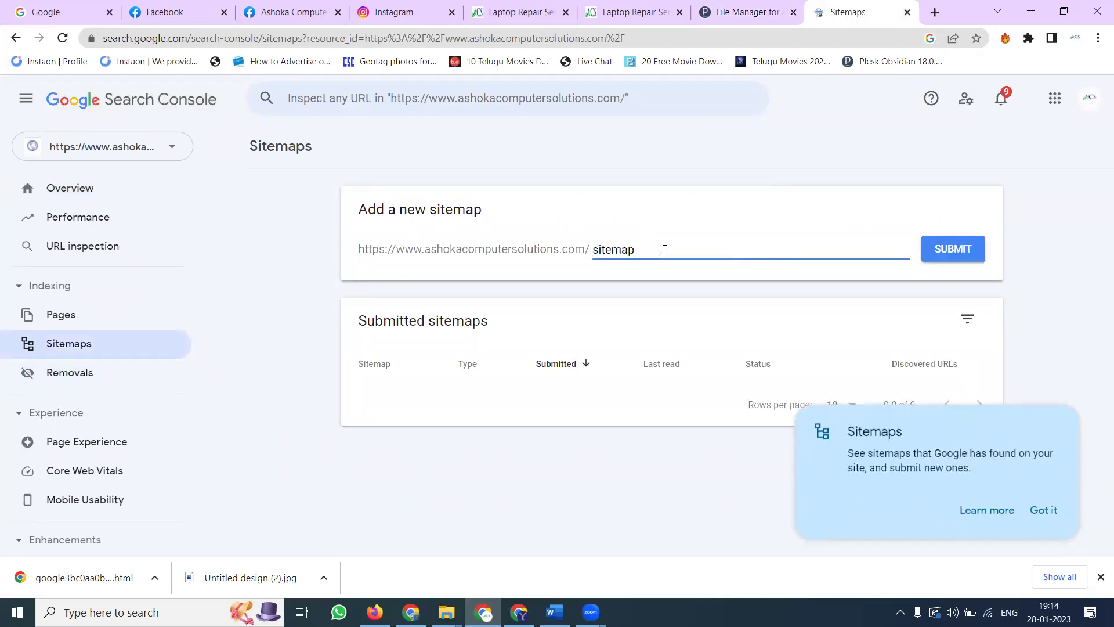
{"action": "type", "text": ".xml"}
{"action": "left_click", "coordinate": [950, 254]}
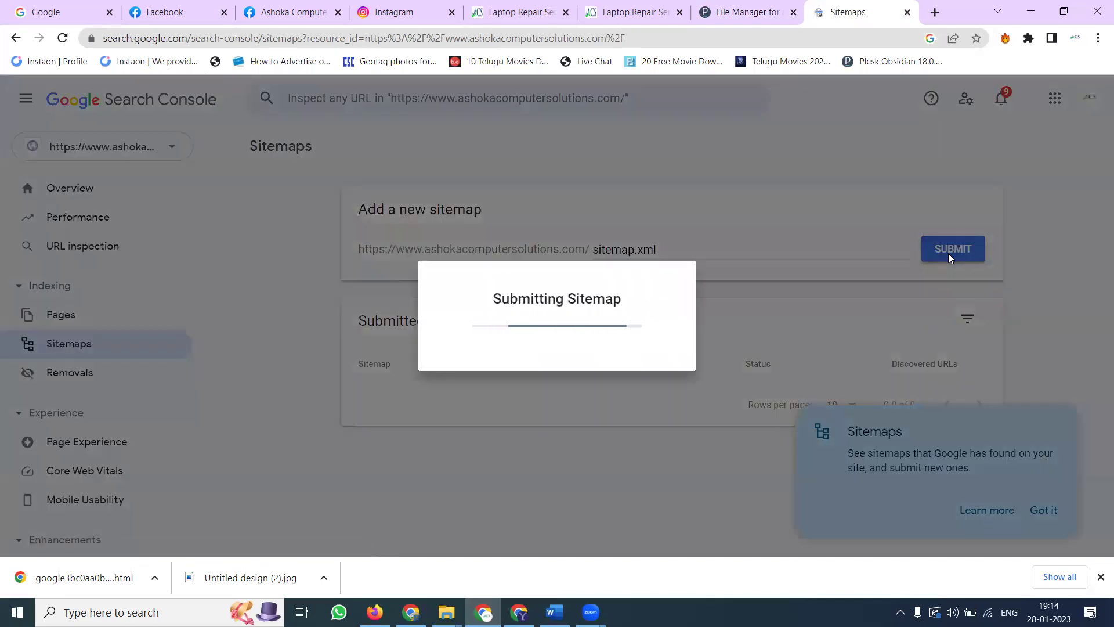
Step: Append /sitemap.xml to the company website's address to load its XML URL list
{"action": "left_click", "coordinate": [522, 12]}
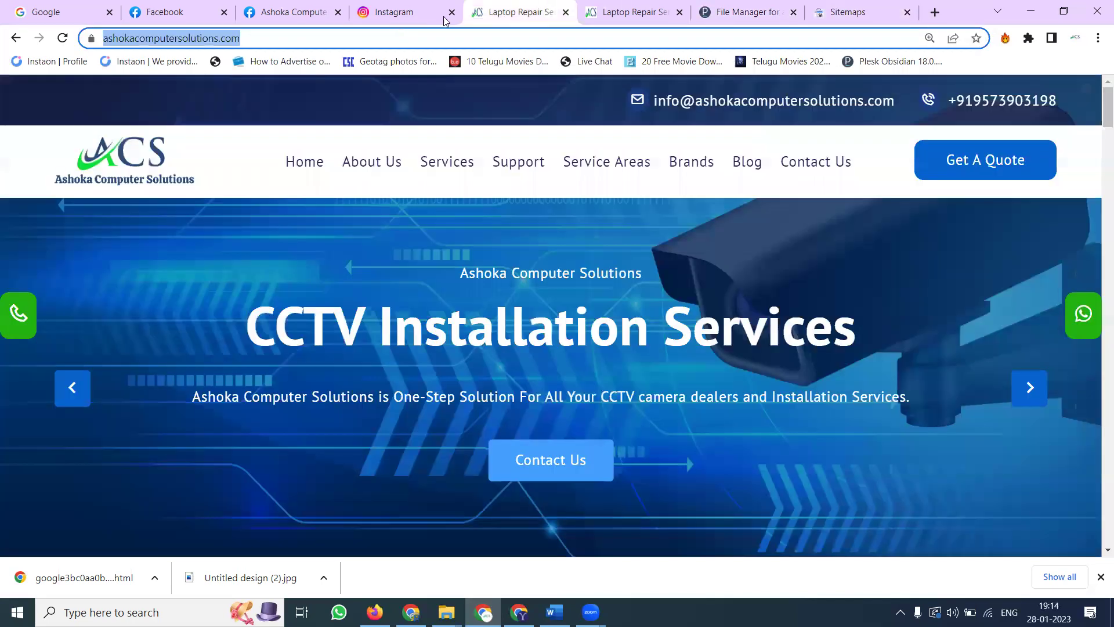
{"action": "left_click", "coordinate": [389, 38]}
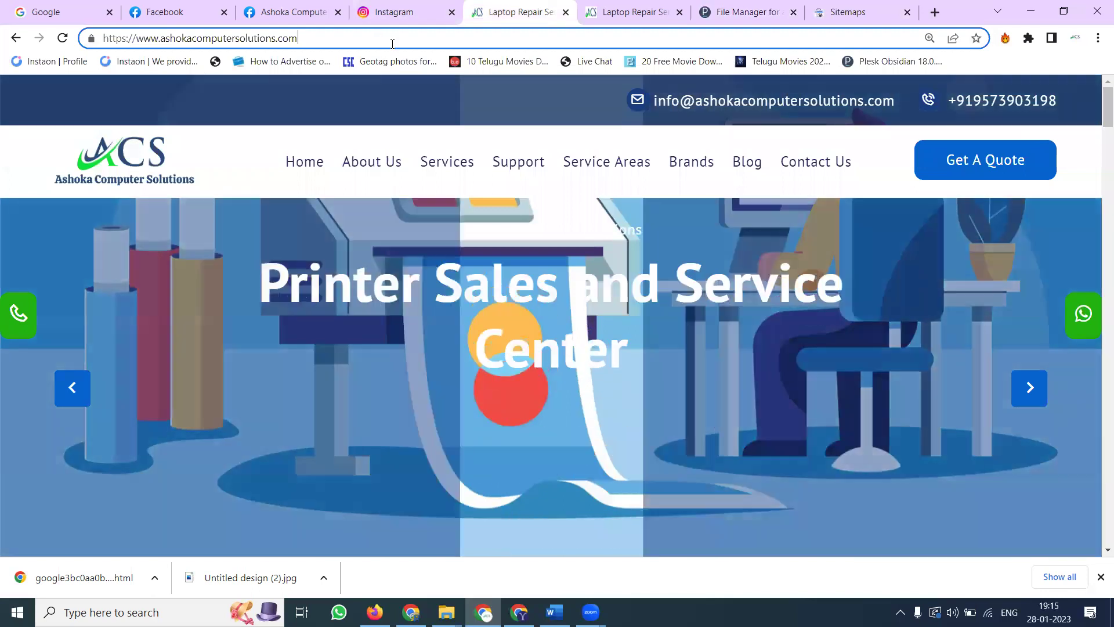
{"action": "type", "text": "/sitemap"}
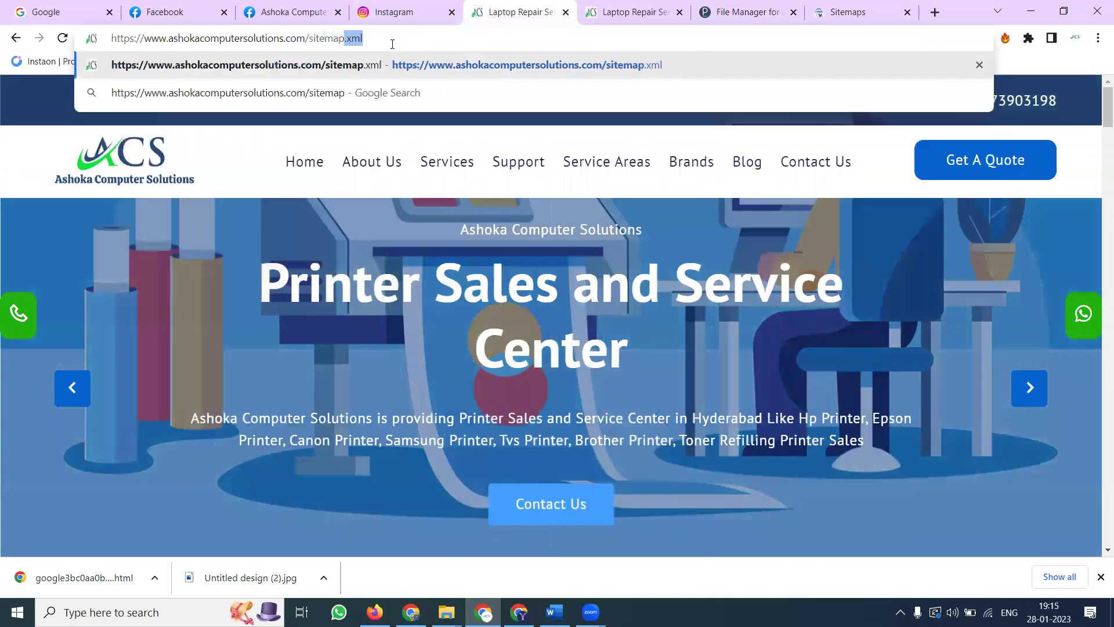
{"action": "type", "text": ".xml"}
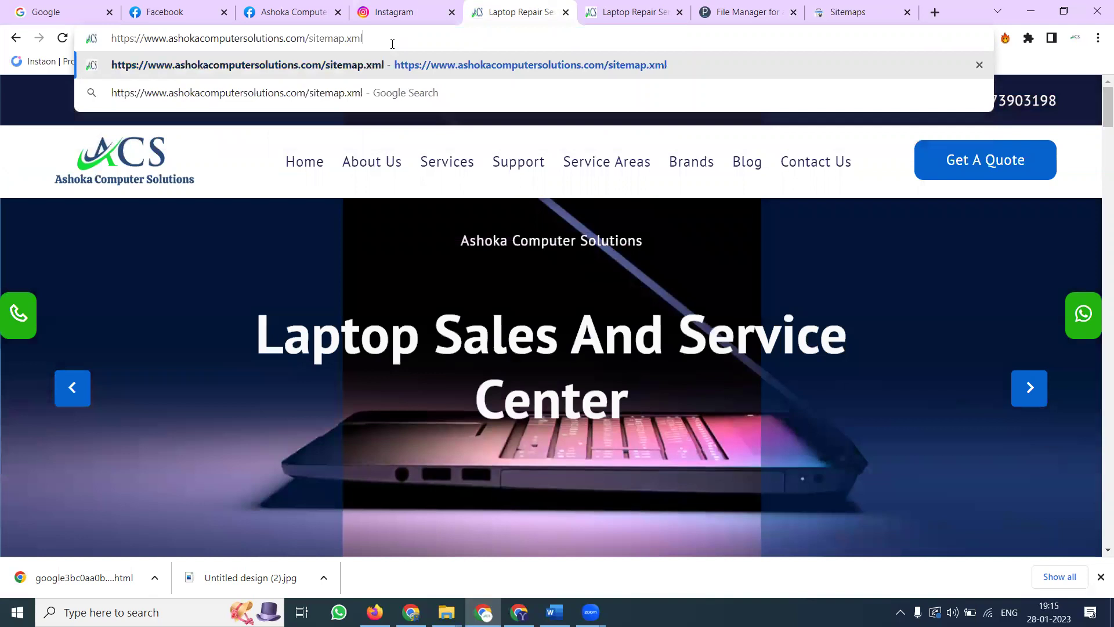
{"action": "key", "text": "Return"}
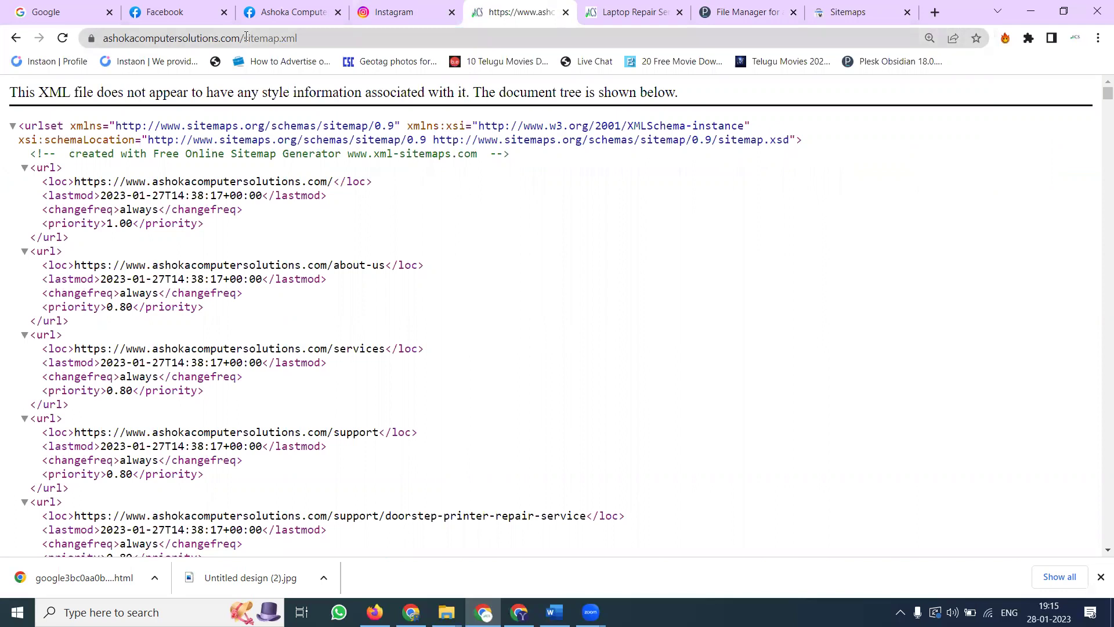
Step: Dismiss the sitemap-submitted and tip dialogs, then open the /sitemap.xml details, keeping the sitemap
{"action": "left_click", "coordinate": [848, 12]}
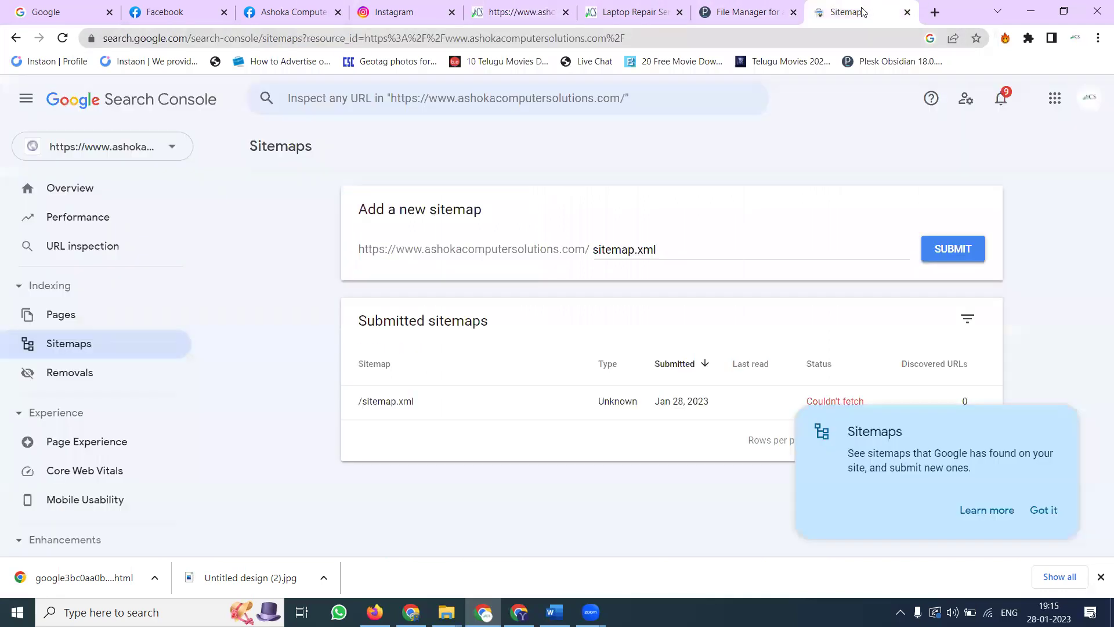
{"action": "left_click", "coordinate": [732, 373]}
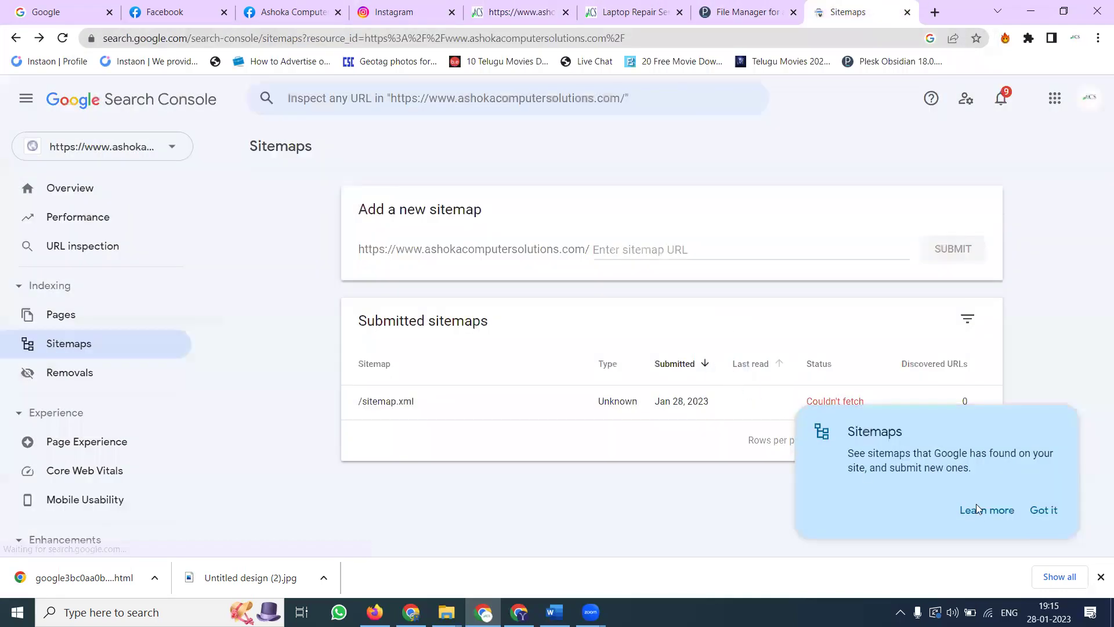
{"action": "left_click", "coordinate": [1039, 515]}
{"action": "left_click", "coordinate": [858, 398]}
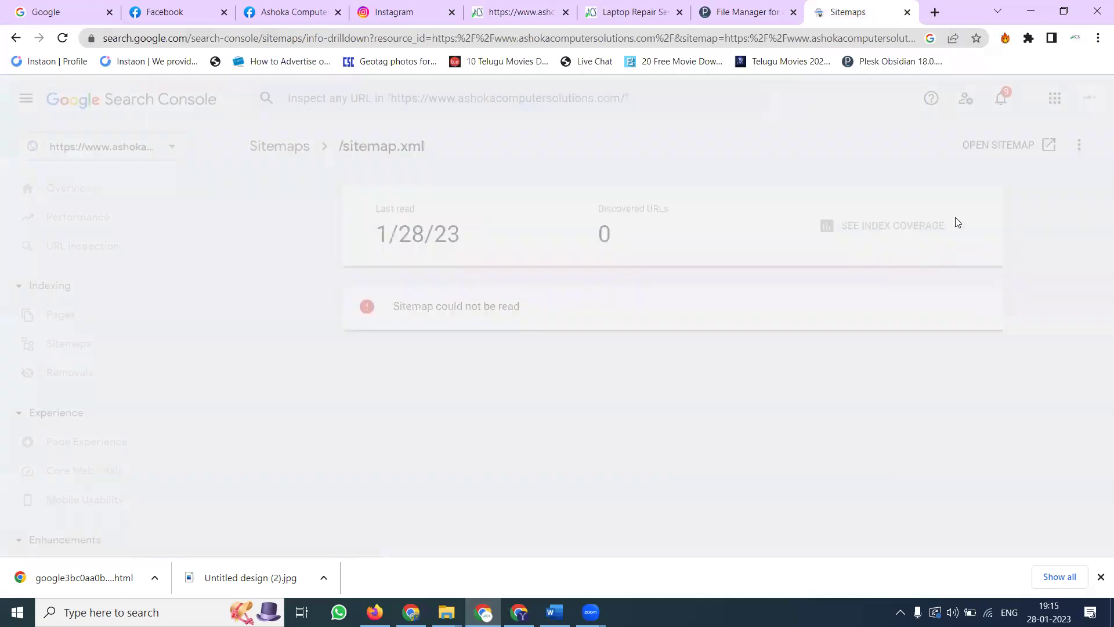
{"action": "left_click", "coordinate": [1079, 144]}
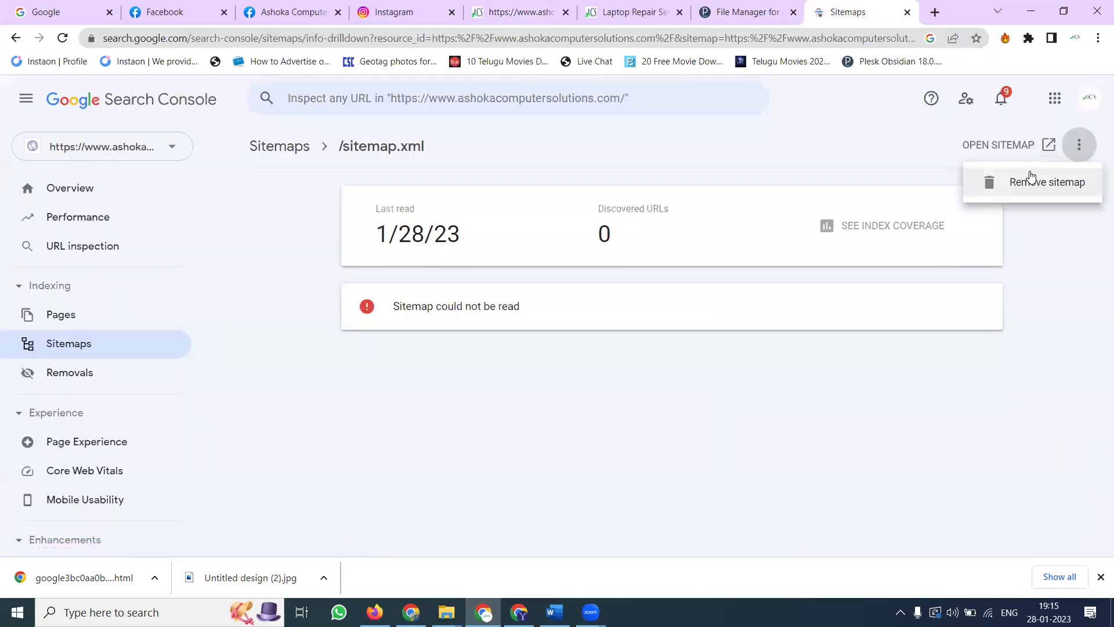
{"action": "left_click", "coordinate": [859, 227]}
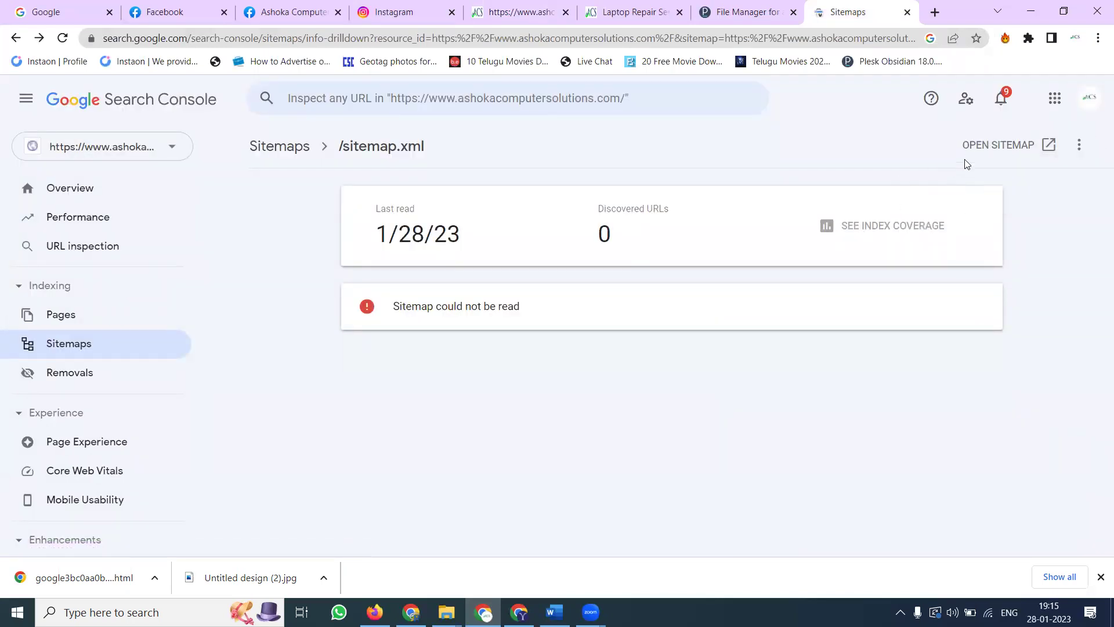
Step: Open the sitemap file, reload the report to show 420 discovered URLs, and close the sitemap tab
{"action": "left_click", "coordinate": [982, 147]}
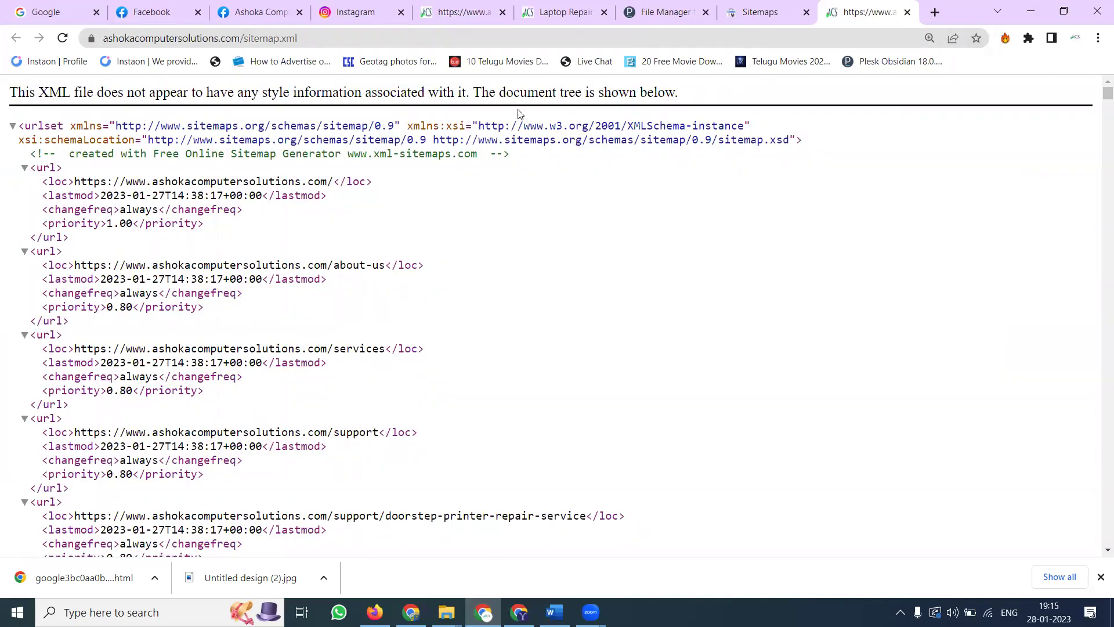
{"action": "left_click", "coordinate": [765, 21]}
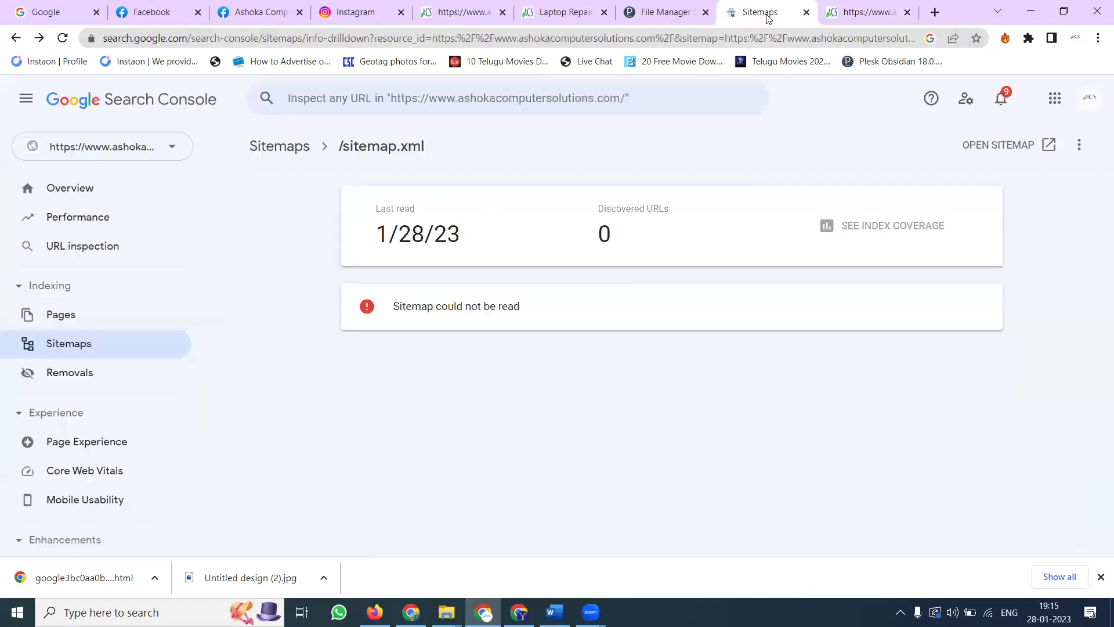
{"action": "left_click", "coordinate": [63, 39]}
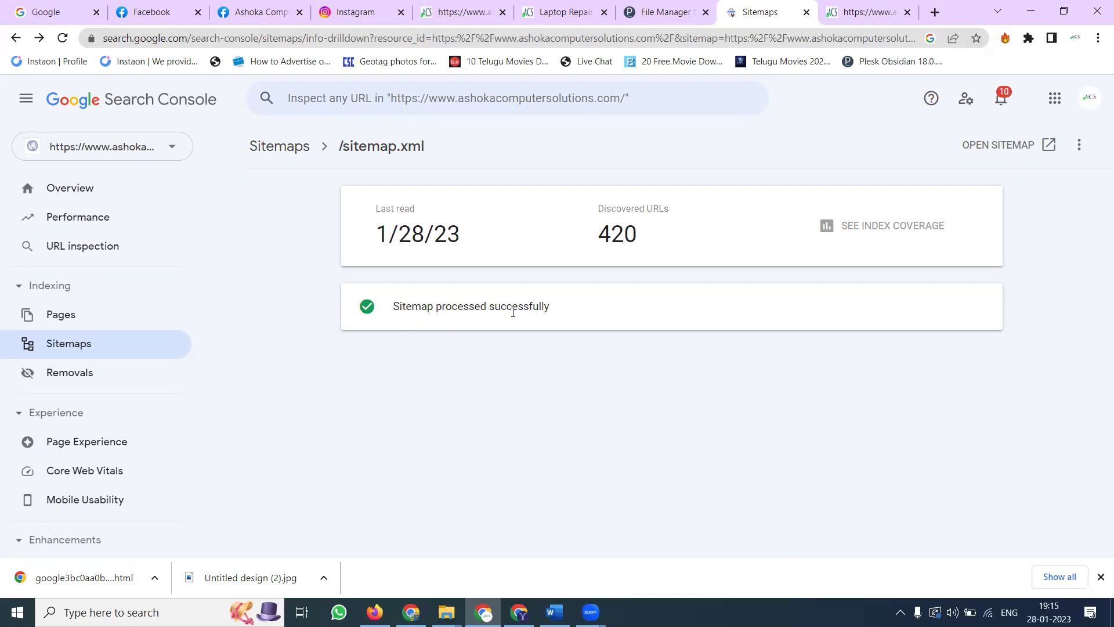
{"action": "left_click", "coordinate": [907, 13]}
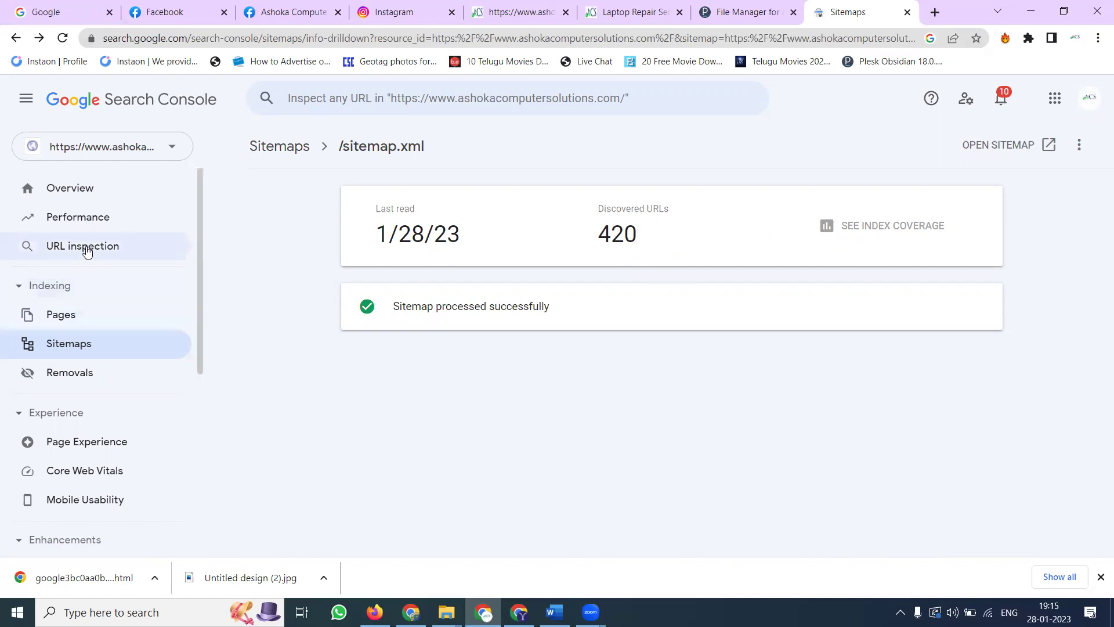
Step: Open the Performance report, then move over to the company website tab
{"action": "left_click", "coordinate": [82, 219]}
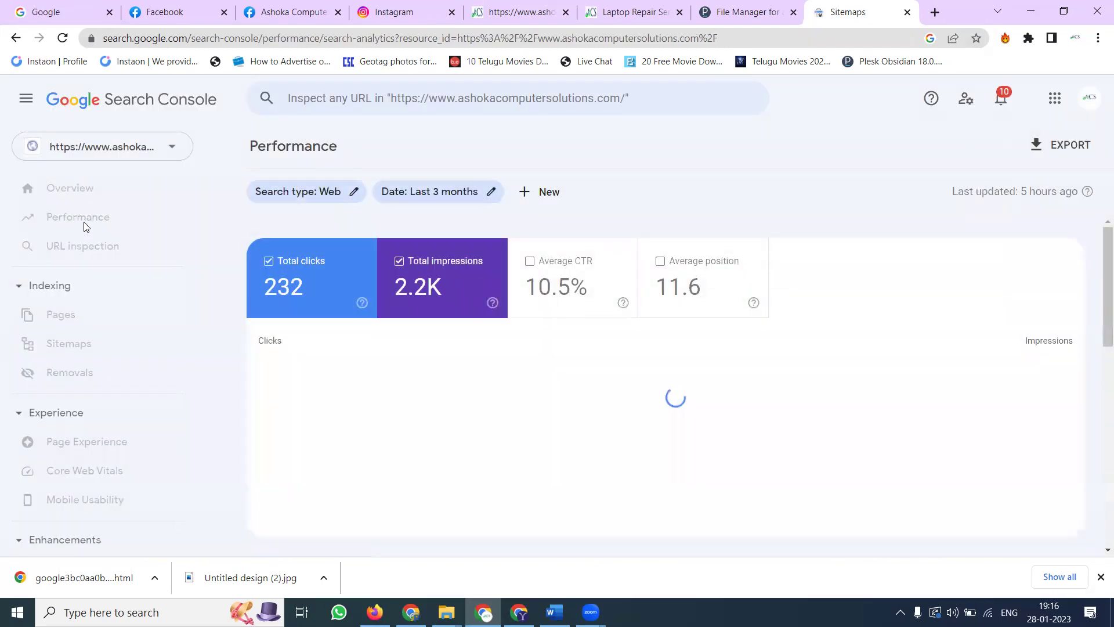
{"action": "left_click", "coordinate": [549, 11]}
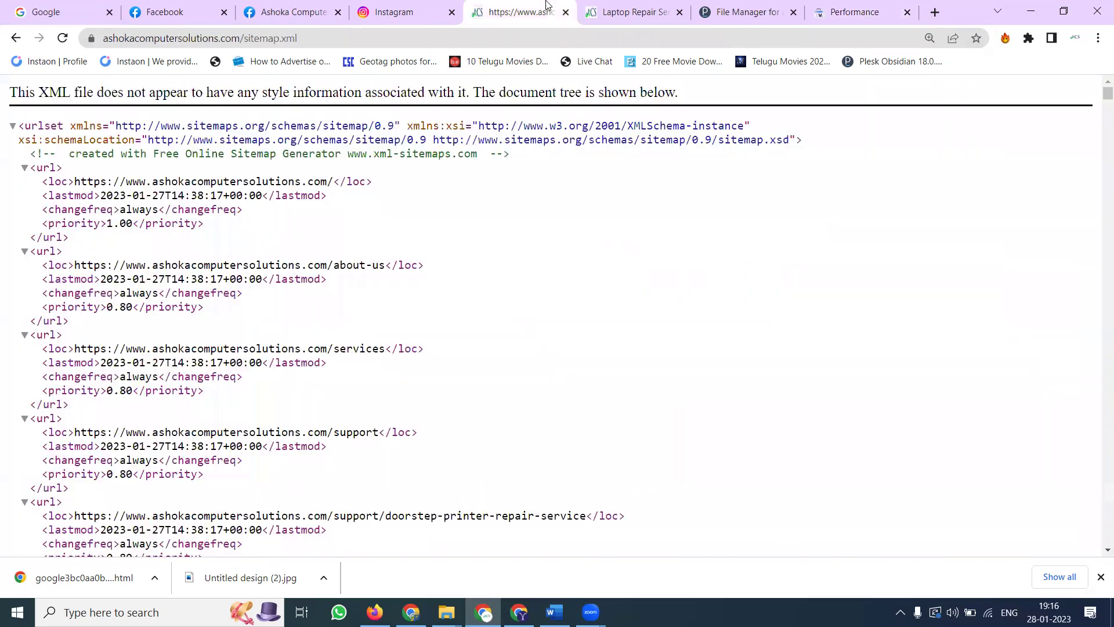
{"action": "left_click", "coordinate": [621, 18]}
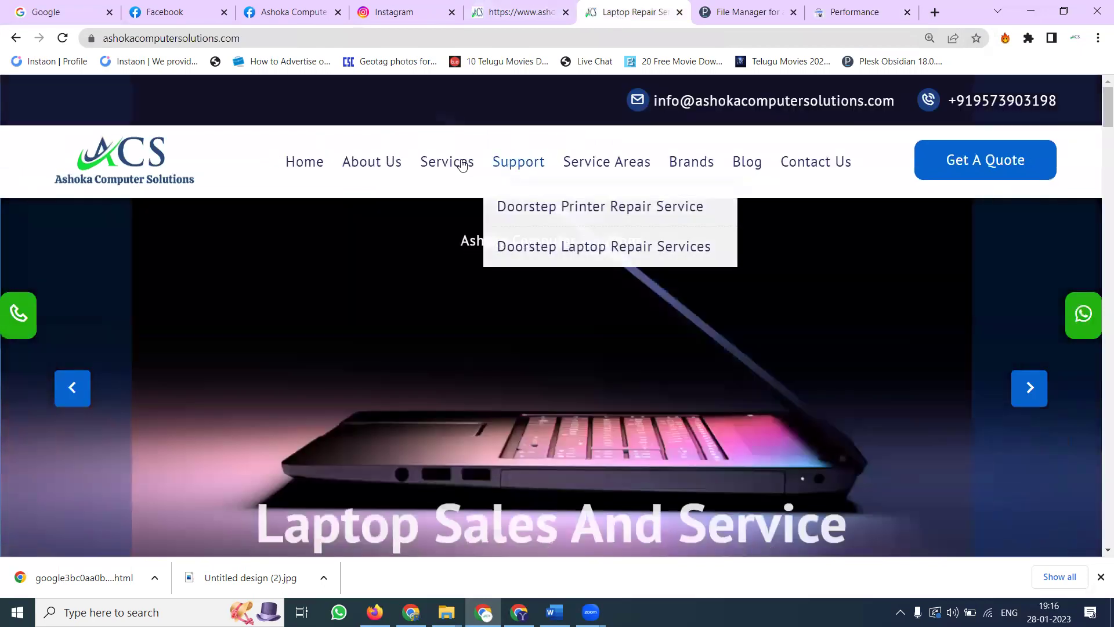
Step: Open Services > CCTV Camera Dealers, copy its page URL, and return to the Performance report
{"action": "left_click", "coordinate": [461, 164]}
{"action": "scroll", "coordinate": [737, 307], "scroll_direction": "down", "scroll_amount": 5}
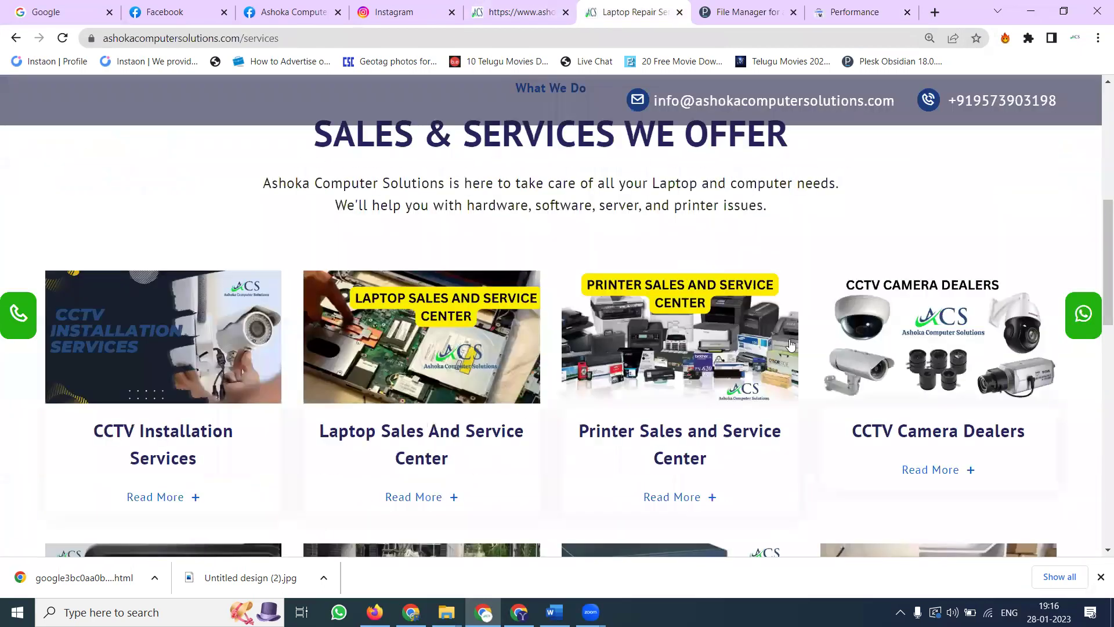
{"action": "scroll", "coordinate": [928, 380], "scroll_direction": "down", "scroll_amount": 1}
{"action": "left_click", "coordinate": [933, 378]}
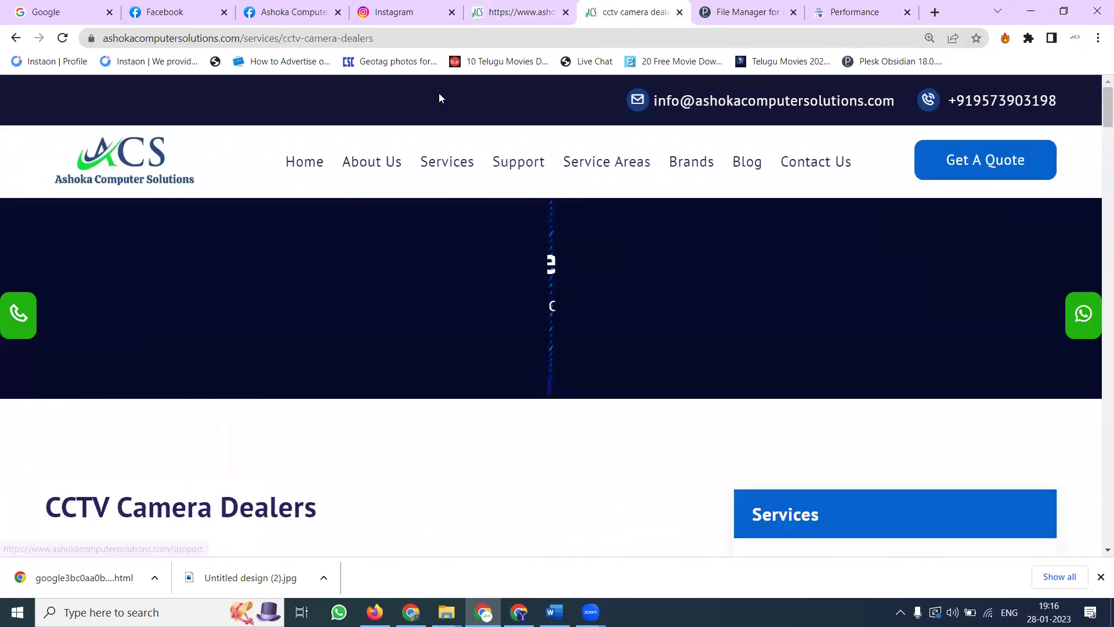
{"action": "left_click", "coordinate": [427, 38]}
{"action": "left_click", "coordinate": [859, 12]}
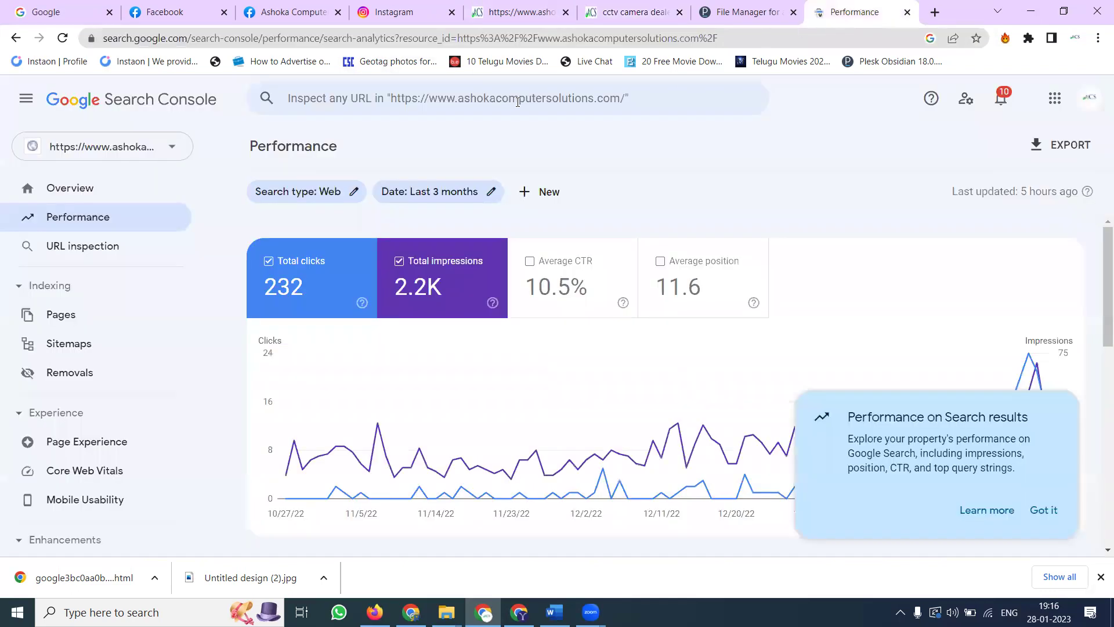
Step: Inspect the pasted CCTV Camera Dealers URL, which is not indexed, and request indexing for it
{"action": "left_click", "coordinate": [120, 236]}
{"action": "type", "text": "https://www.ashokacomputersolutions.com/services/cctv-camera-dealers"}
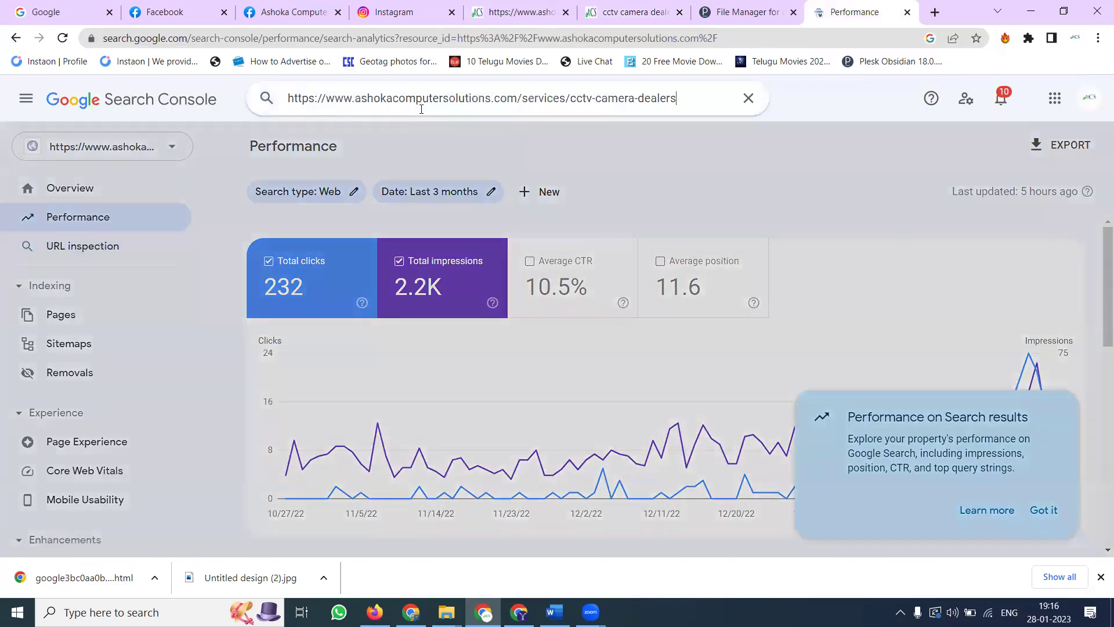
{"action": "key", "text": "Return"}
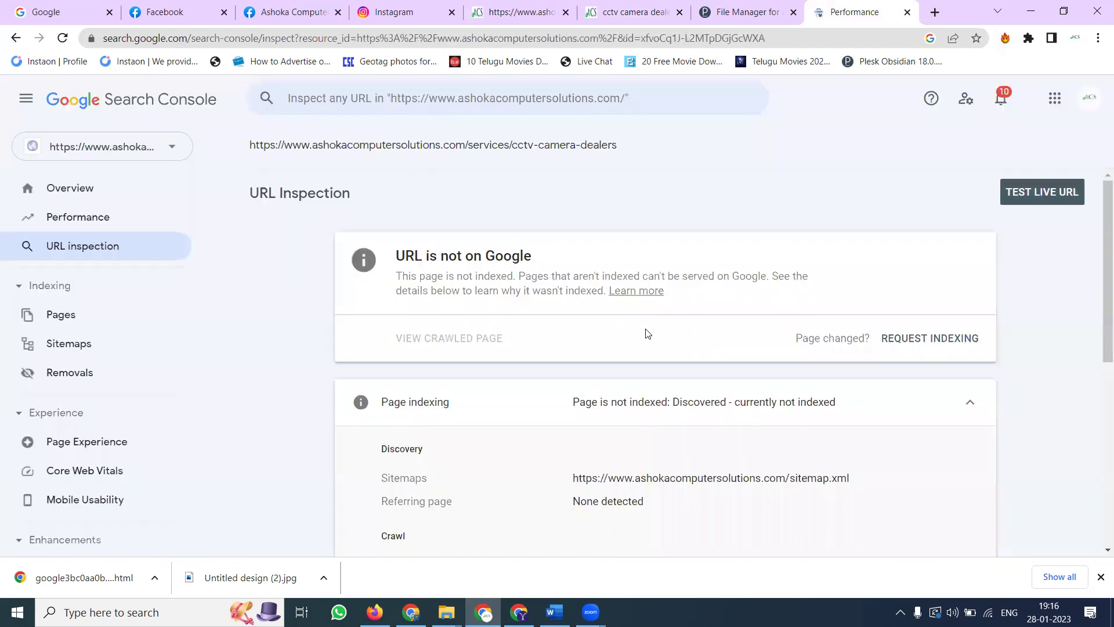
{"action": "left_click", "coordinate": [931, 346]}
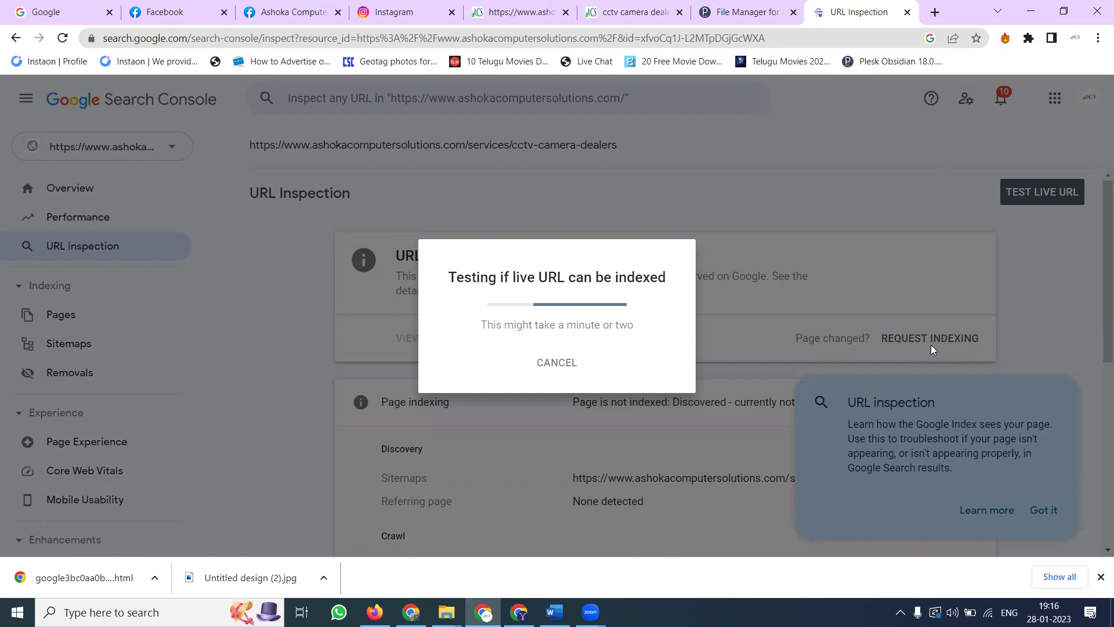
{"action": "left_click", "coordinate": [621, 13]}
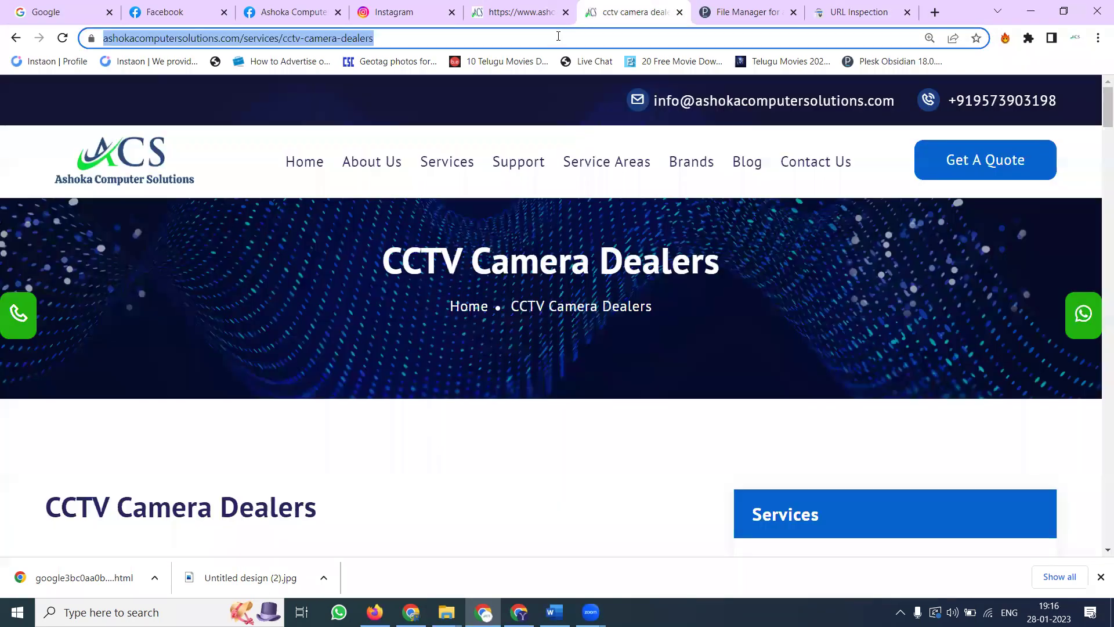
Step: Search Google for the CCTV Camera Dealers page address, which returns about 8 results
{"action": "left_click", "coordinate": [101, 11]}
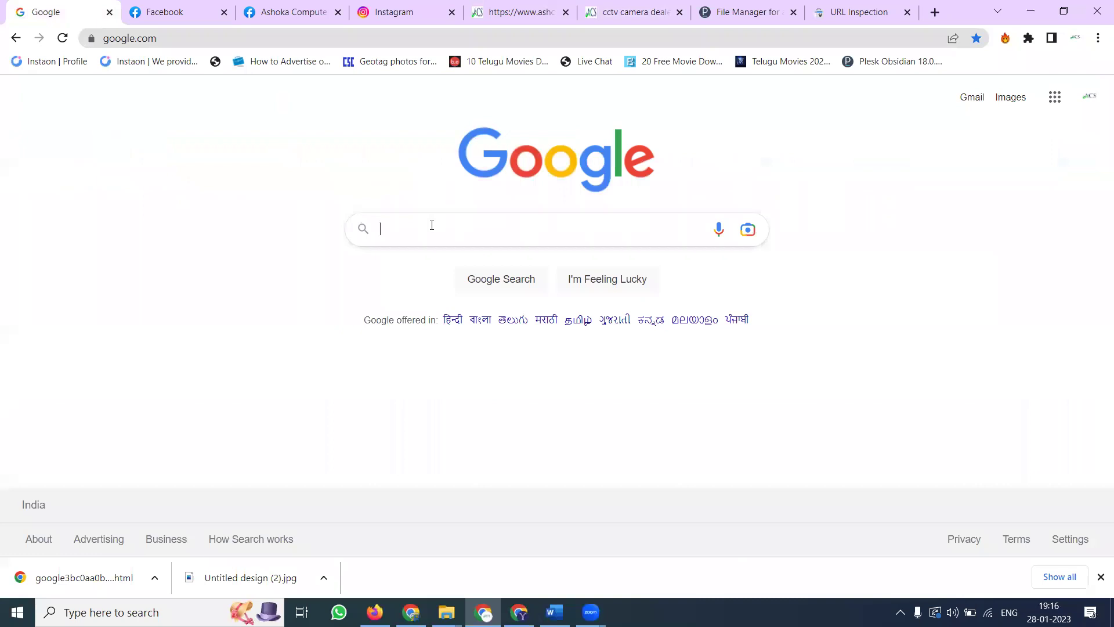
{"action": "type", "text": "https://www.ashokacomputersolutions.com/services/cctv-camera-dealers"}
{"action": "key", "text": "Return"}
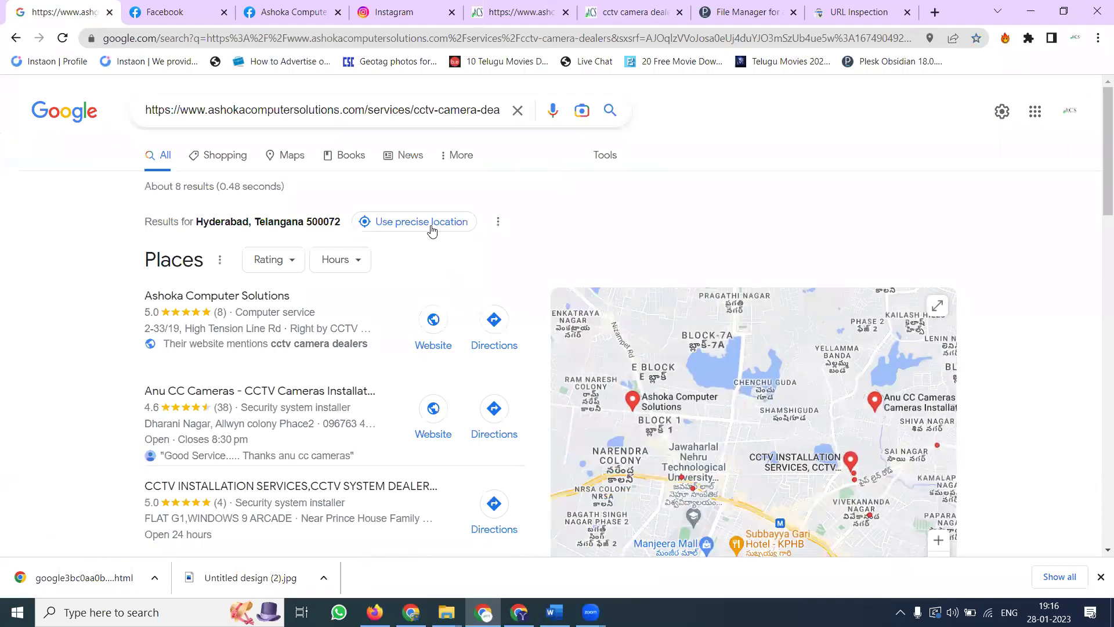
{"action": "left_click", "coordinate": [845, 14]}
Step: Scroll the CCTV Camera Dealers page down to the Dahua sections, then view the indexing-request confirmation
{"action": "left_click", "coordinate": [519, 6]}
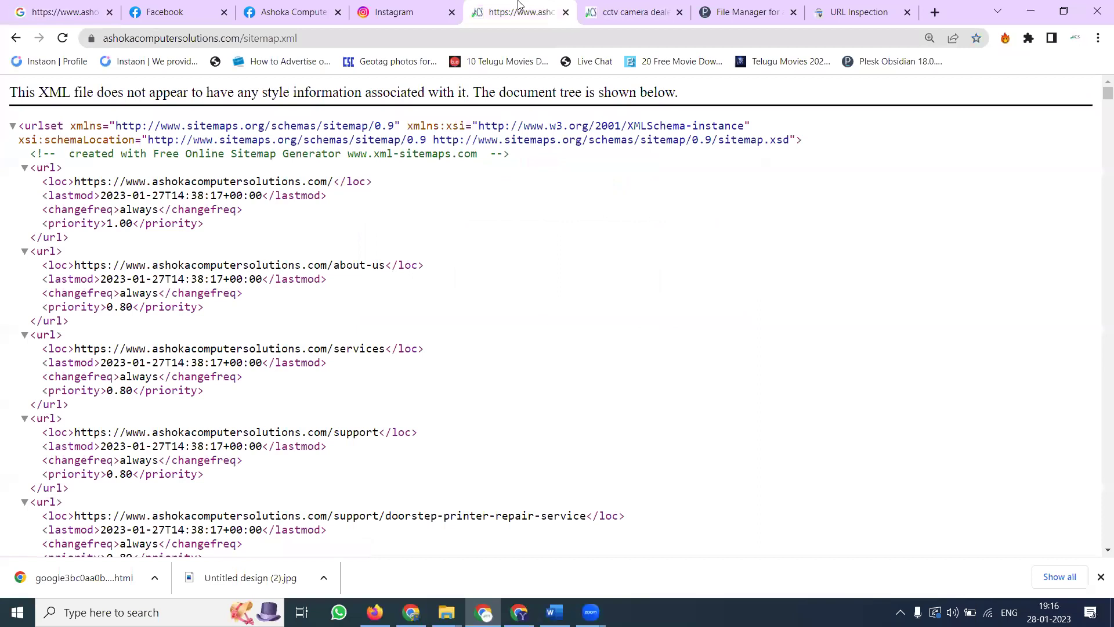
{"action": "left_click", "coordinate": [610, 5]}
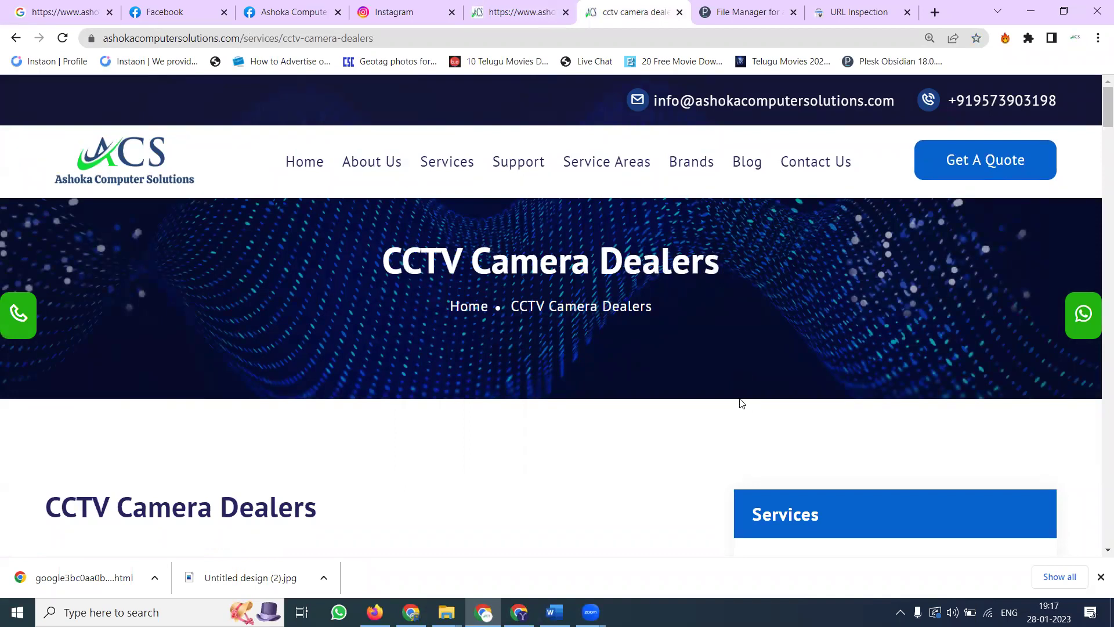
{"action": "scroll", "coordinate": [459, 334], "scroll_direction": "down", "scroll_amount": 5}
{"action": "scroll", "coordinate": [474, 332], "scroll_direction": "down", "scroll_amount": 8}
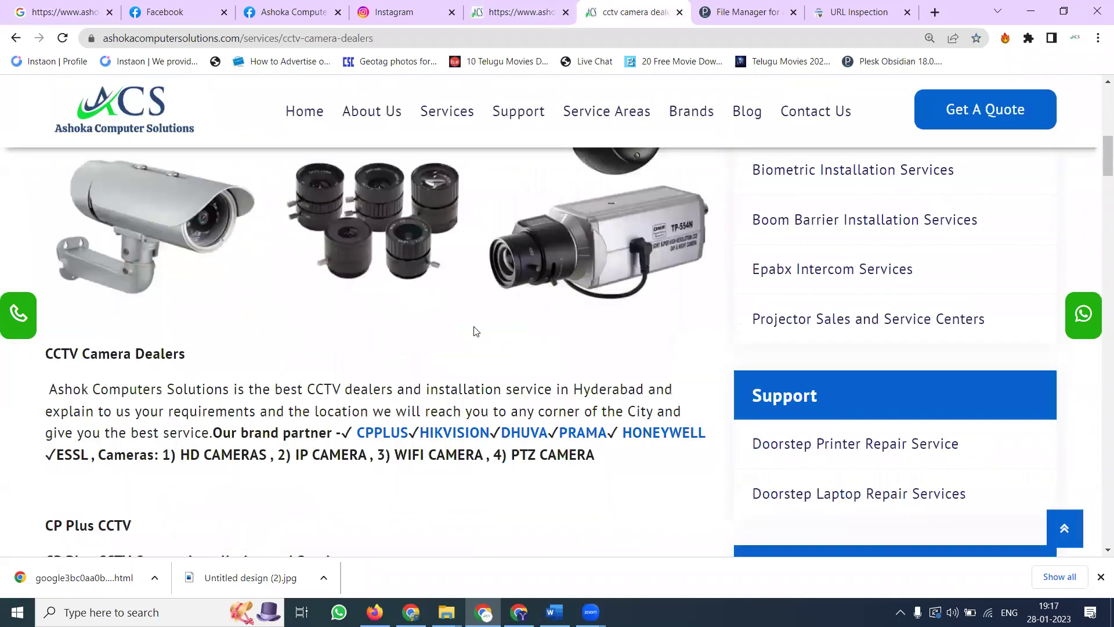
{"action": "scroll", "coordinate": [487, 325], "scroll_direction": "down", "scroll_amount": 4}
{"action": "scroll", "coordinate": [497, 318], "scroll_direction": "down", "scroll_amount": 6}
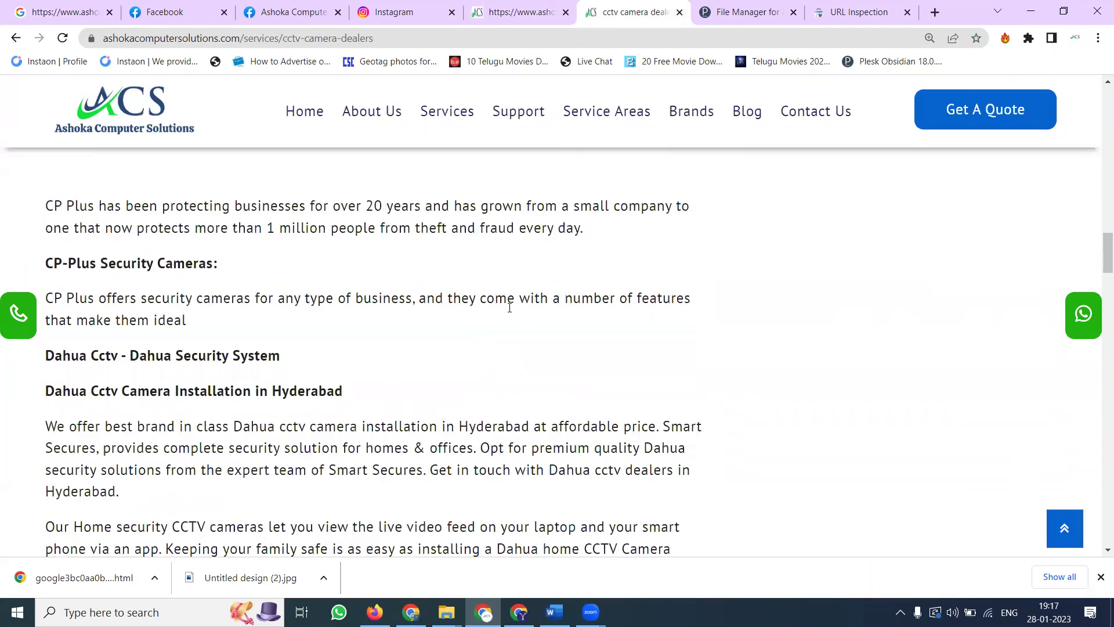
{"action": "left_click", "coordinate": [853, 12]}
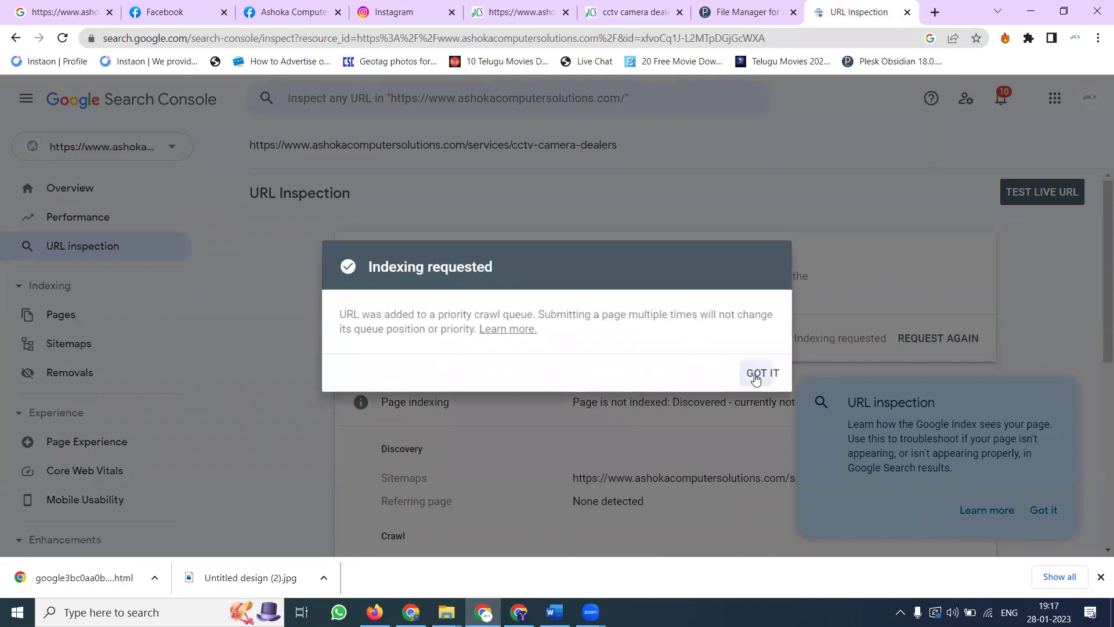
Step: Dismiss the Indexing requested confirmation and start a live URL test of the page
{"action": "left_click", "coordinate": [757, 373]}
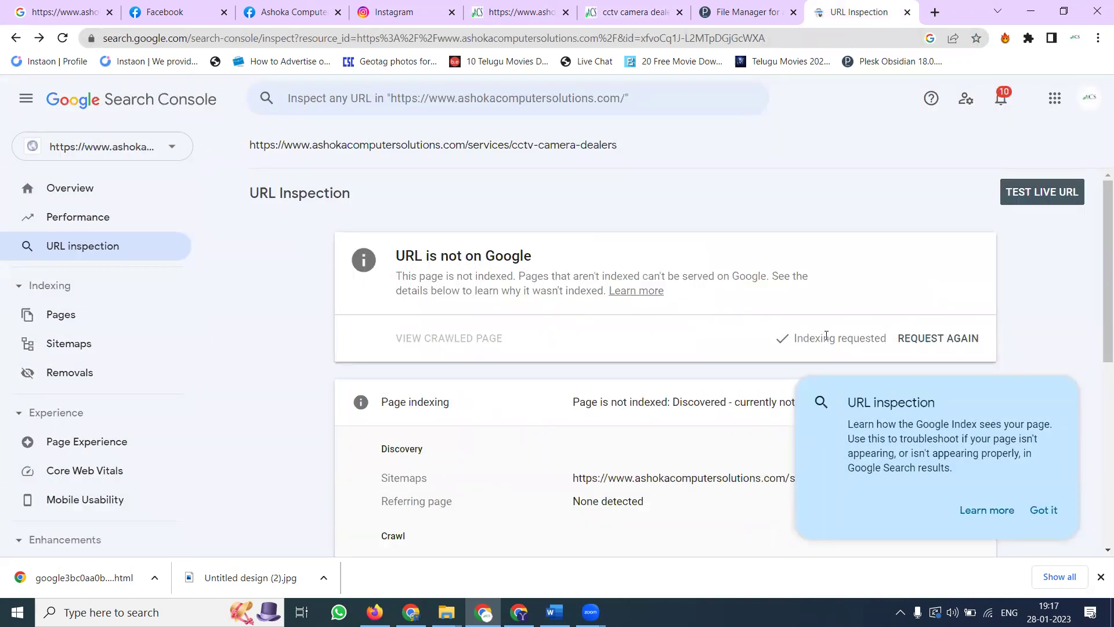
{"action": "left_click", "coordinate": [1011, 185]}
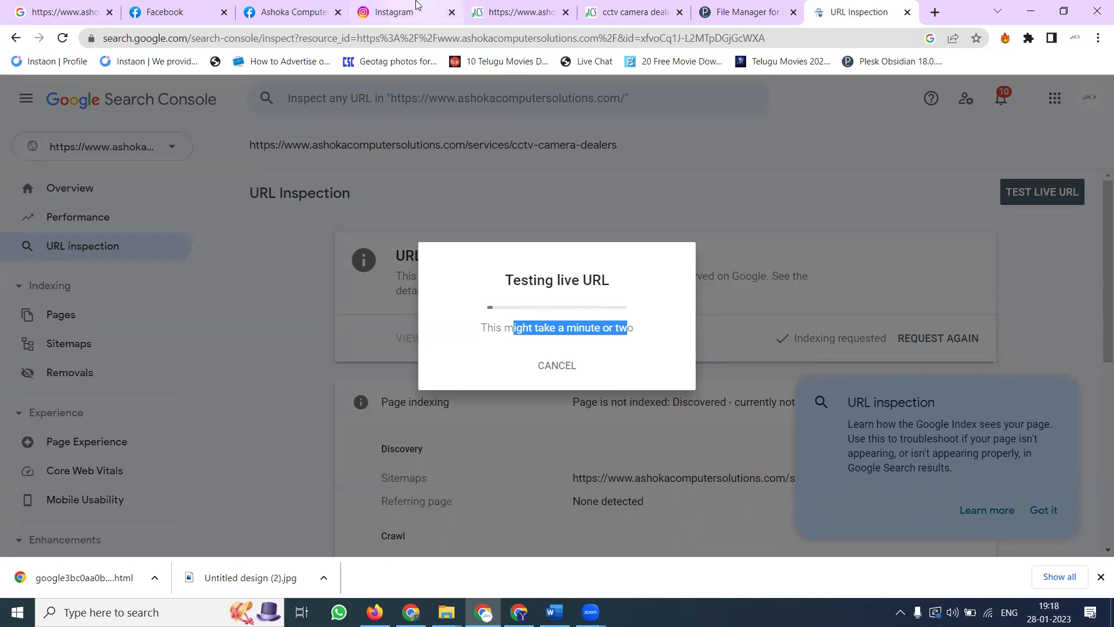
Step: Check the finished live test: the URL is available to Google, indexable and mobile-usable
{"action": "left_click", "coordinate": [400, 12]}
{"action": "left_click", "coordinate": [848, 11]}
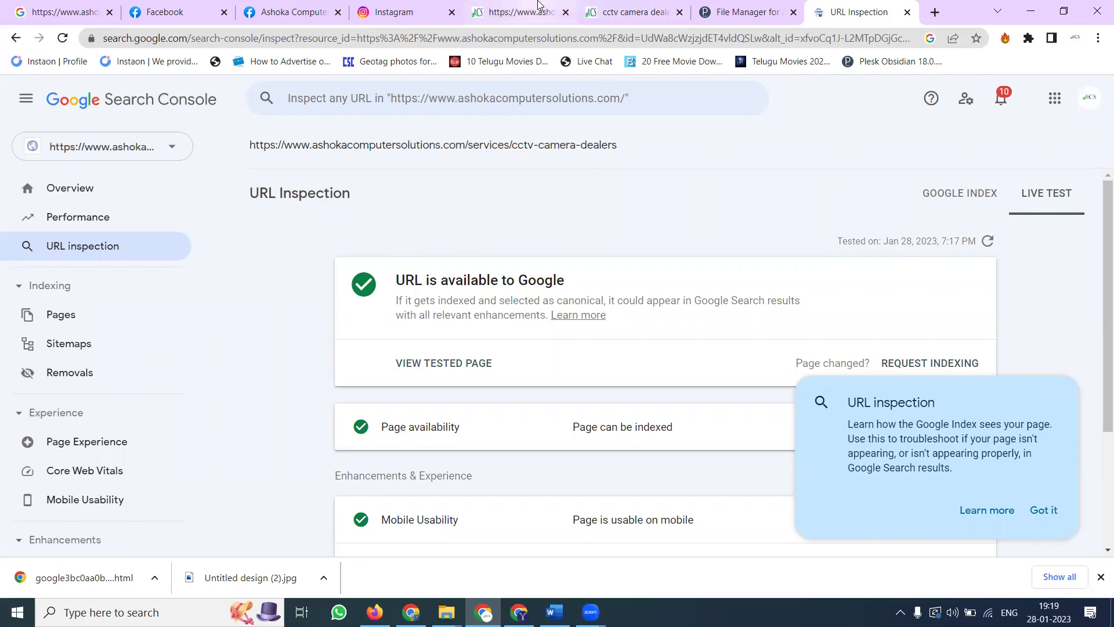
Step: Refresh the CCTV Camera Dealers page on the Ashoka Computer Solutions site
{"action": "left_click", "coordinate": [617, 6]}
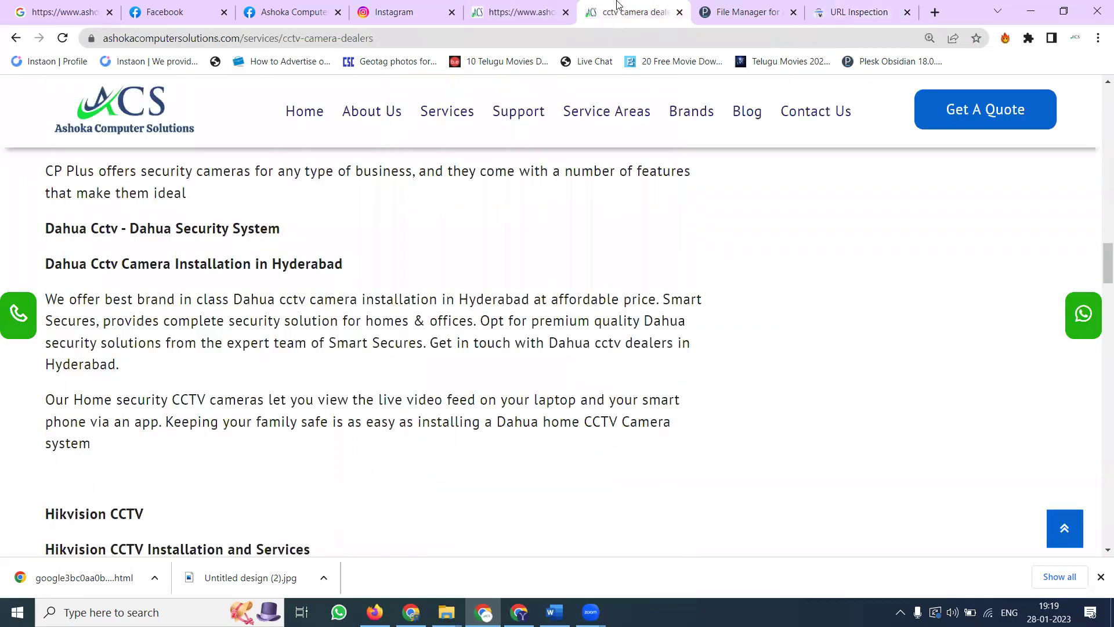
{"action": "key", "text": "F5"}
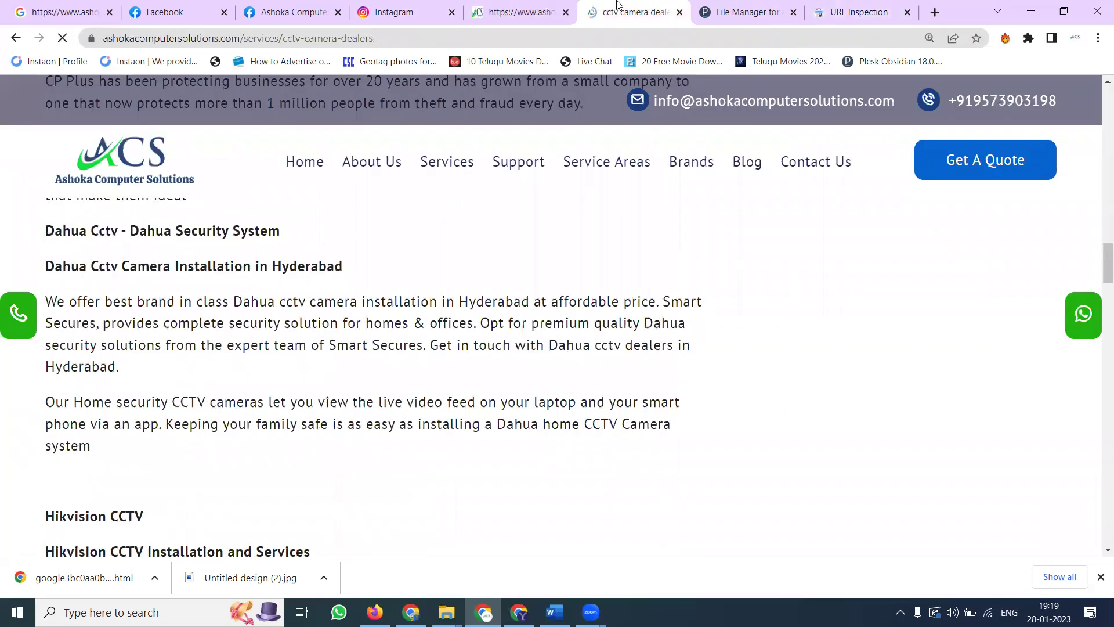